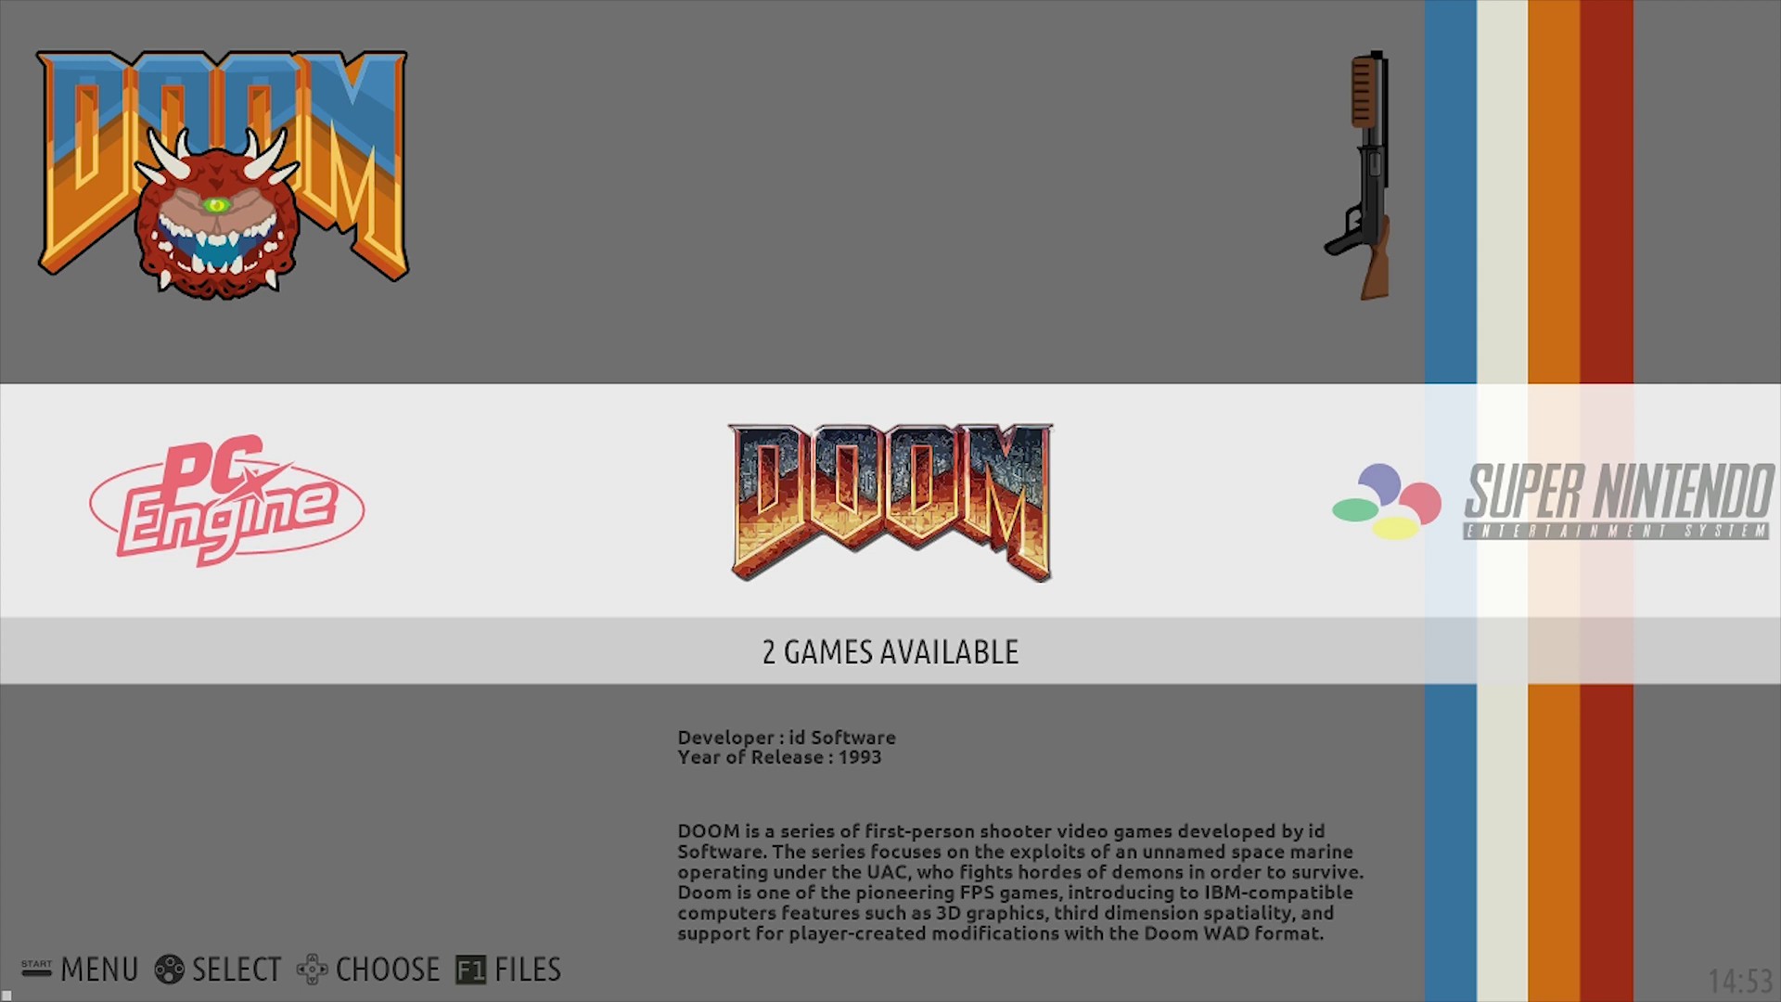
# Scroll the system carousel past Super Nintendo and Game Boy Advance to PC Engine.
pyautogui.press('Right')
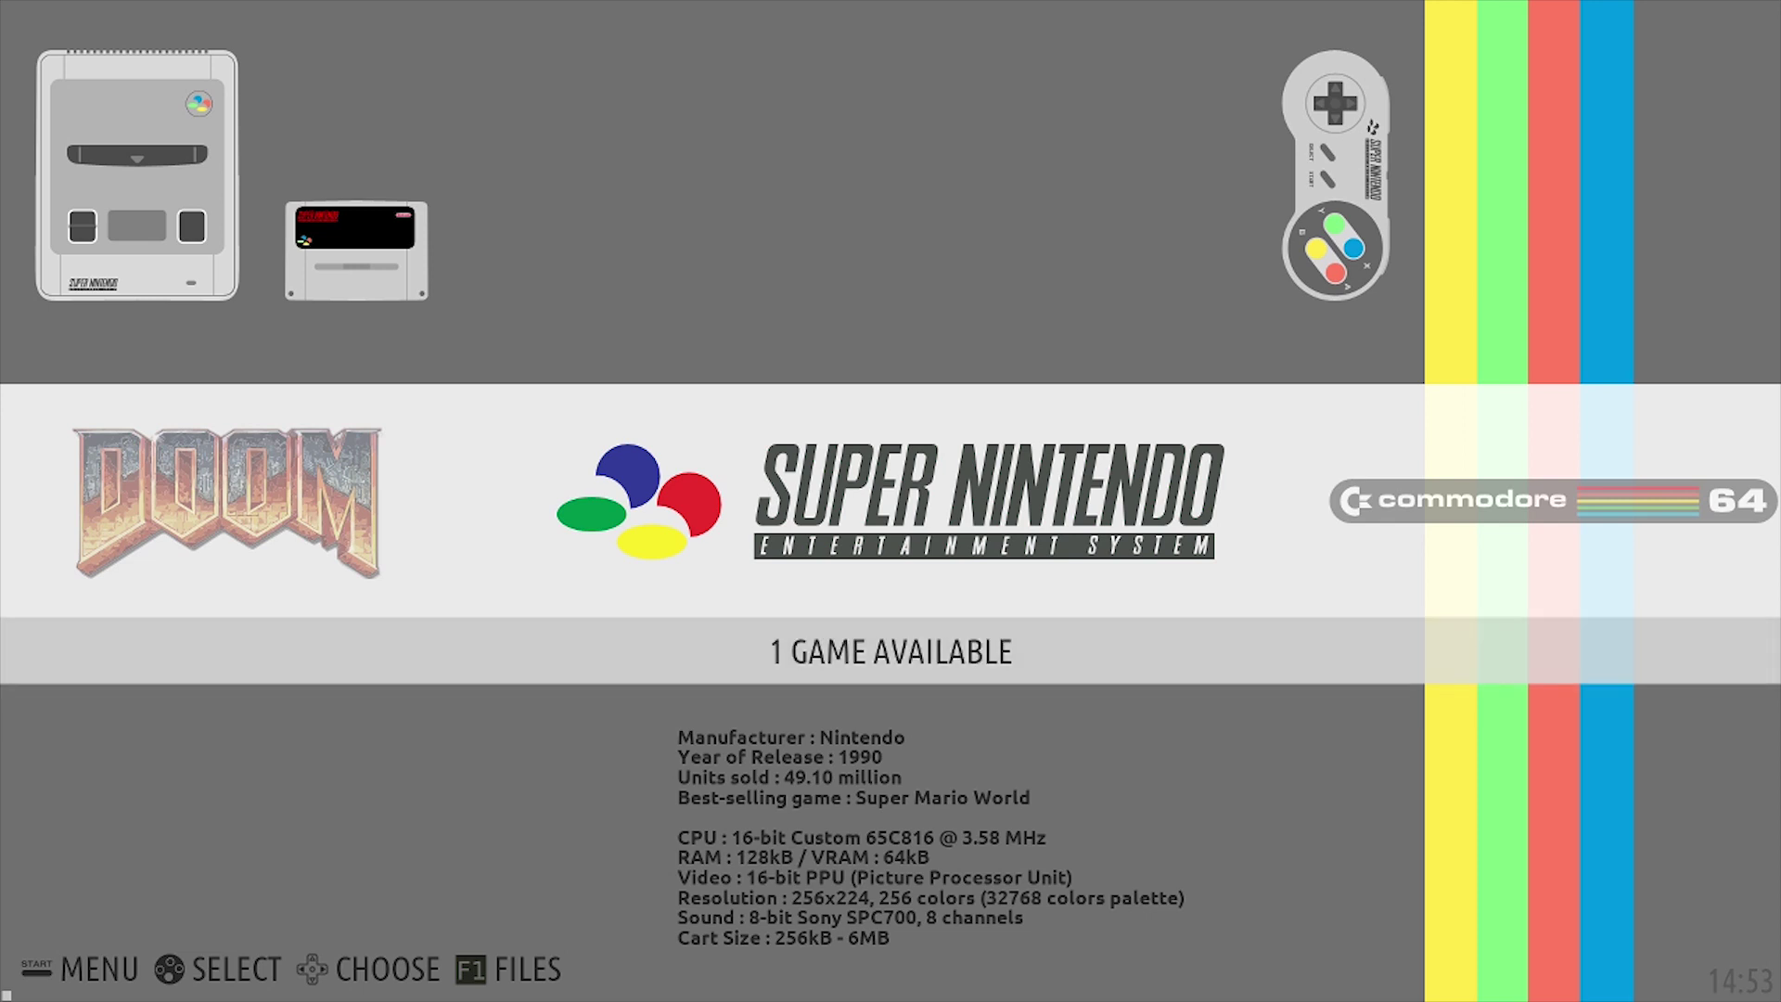
pyautogui.press('Right')
pyautogui.press('Right')
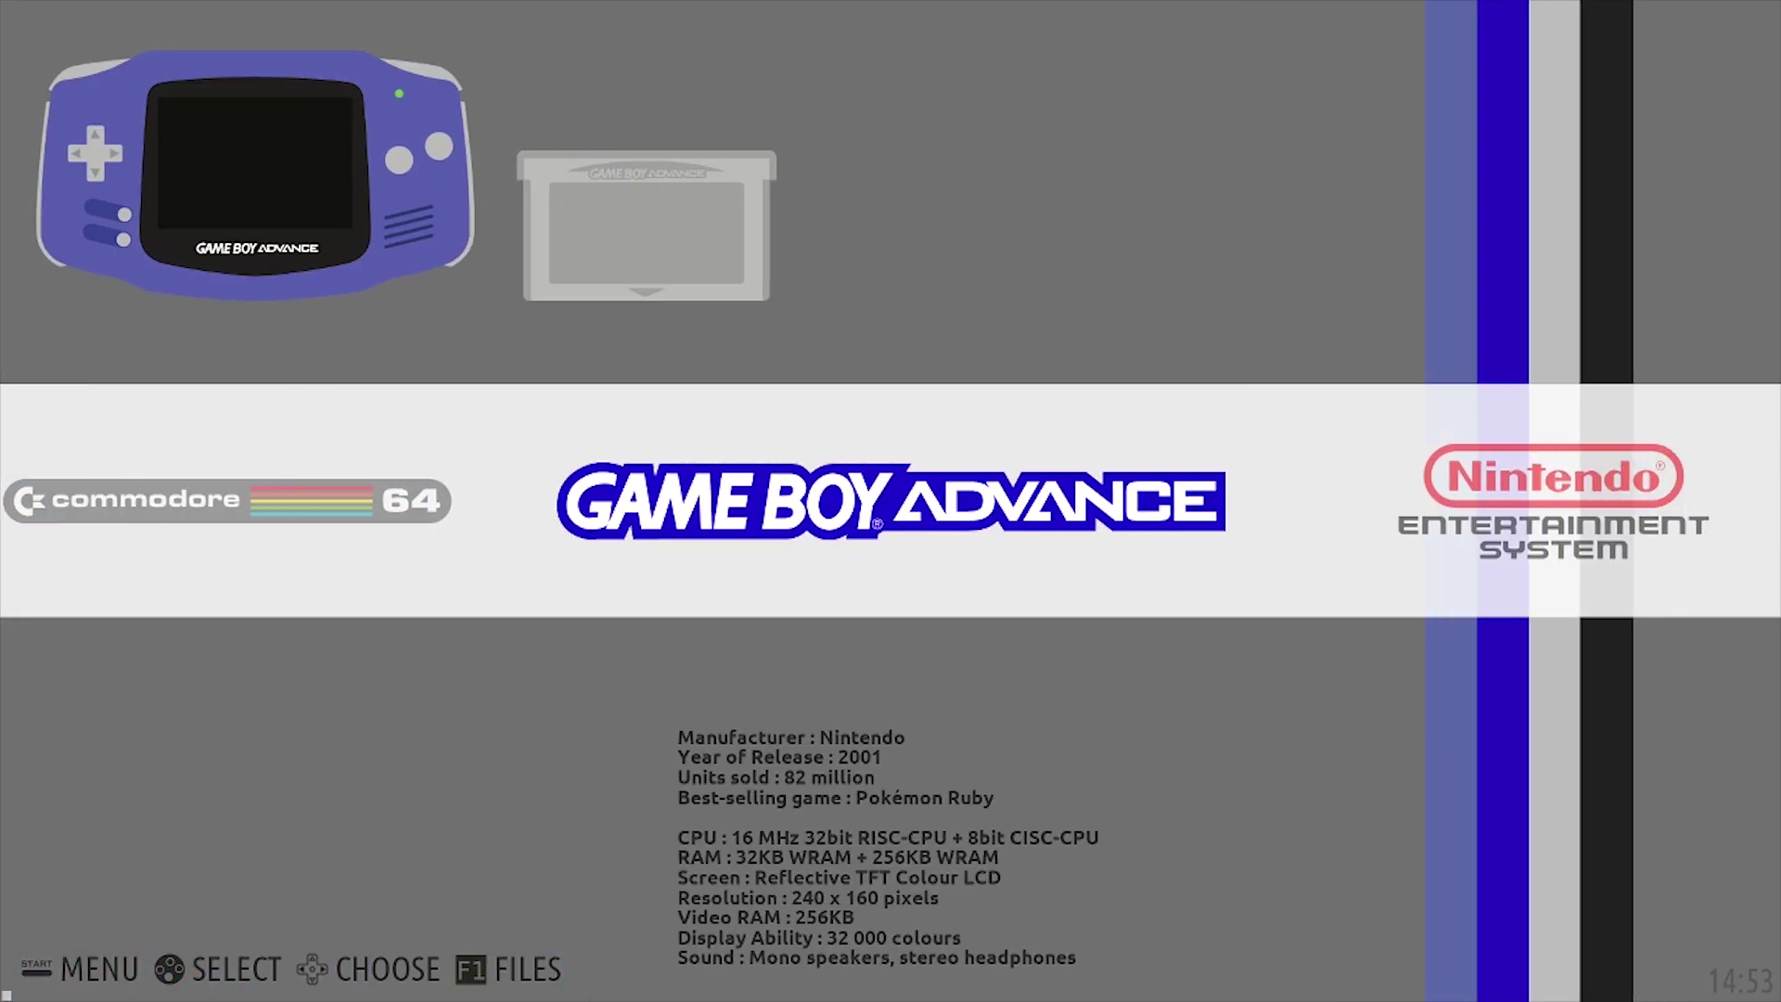
pyautogui.press('Right')
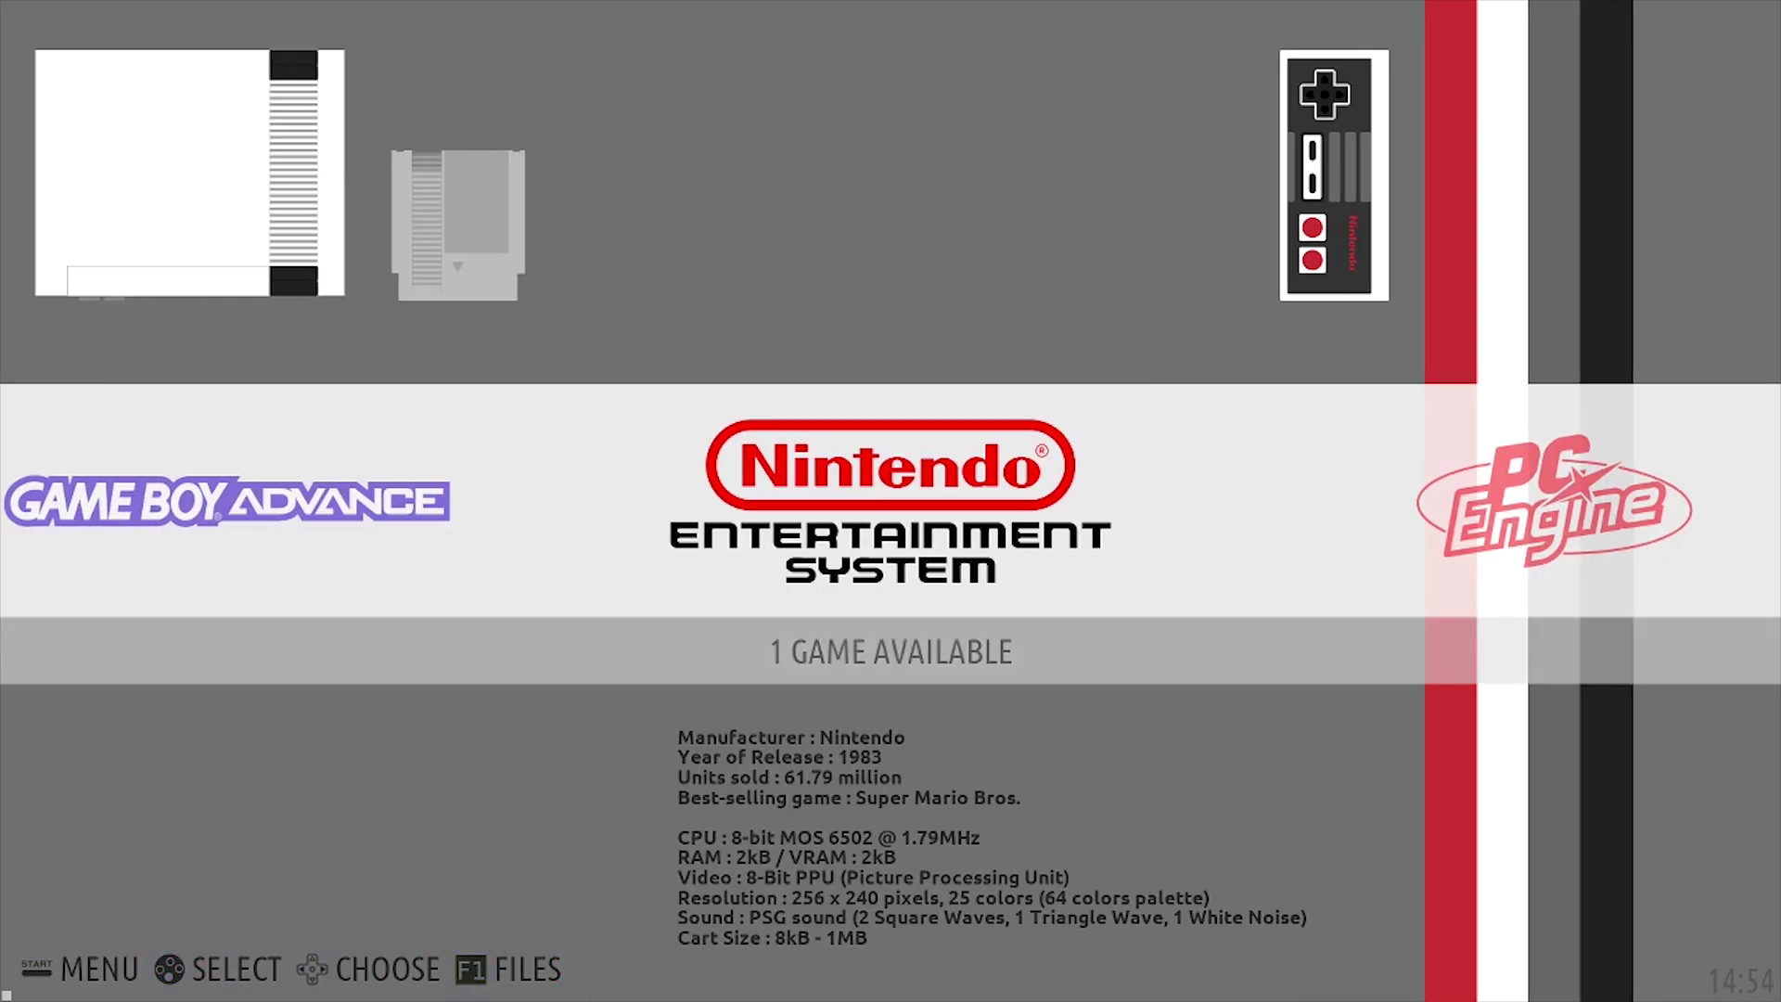
pyautogui.press('Right')
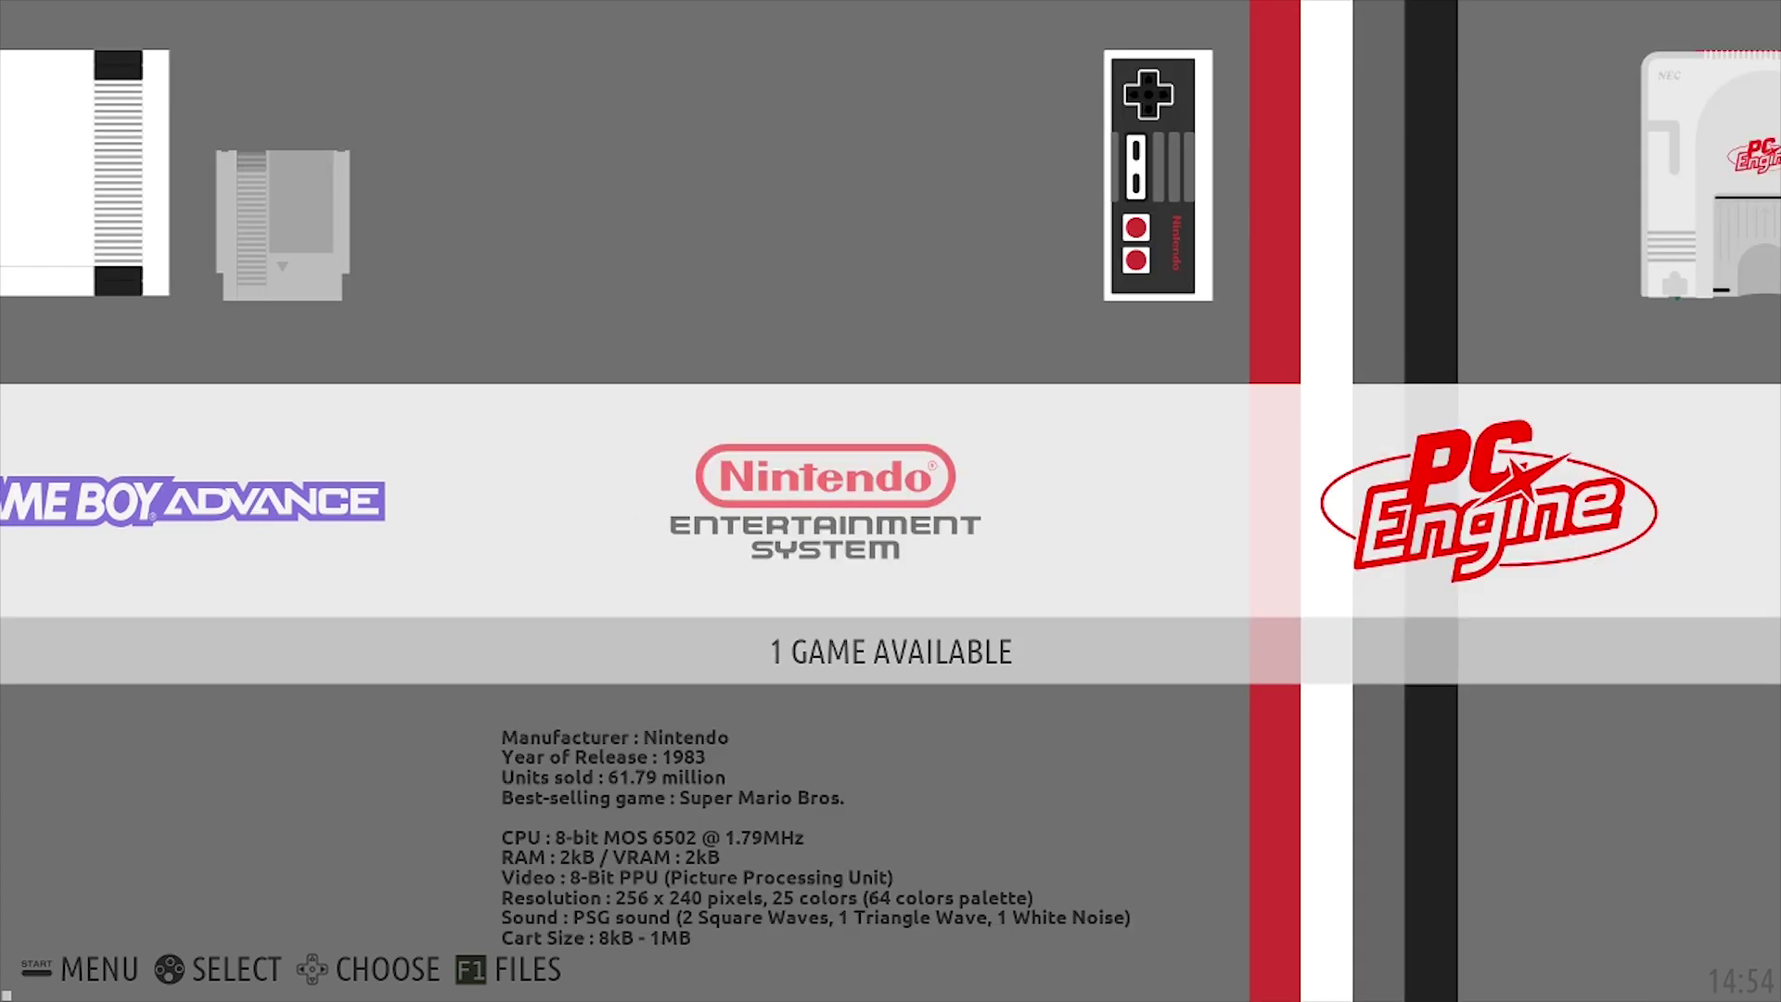
# Look through the PC Engine game list, return to DOOM, and launch the FILES manager with F1.
pyautogui.press('Return')
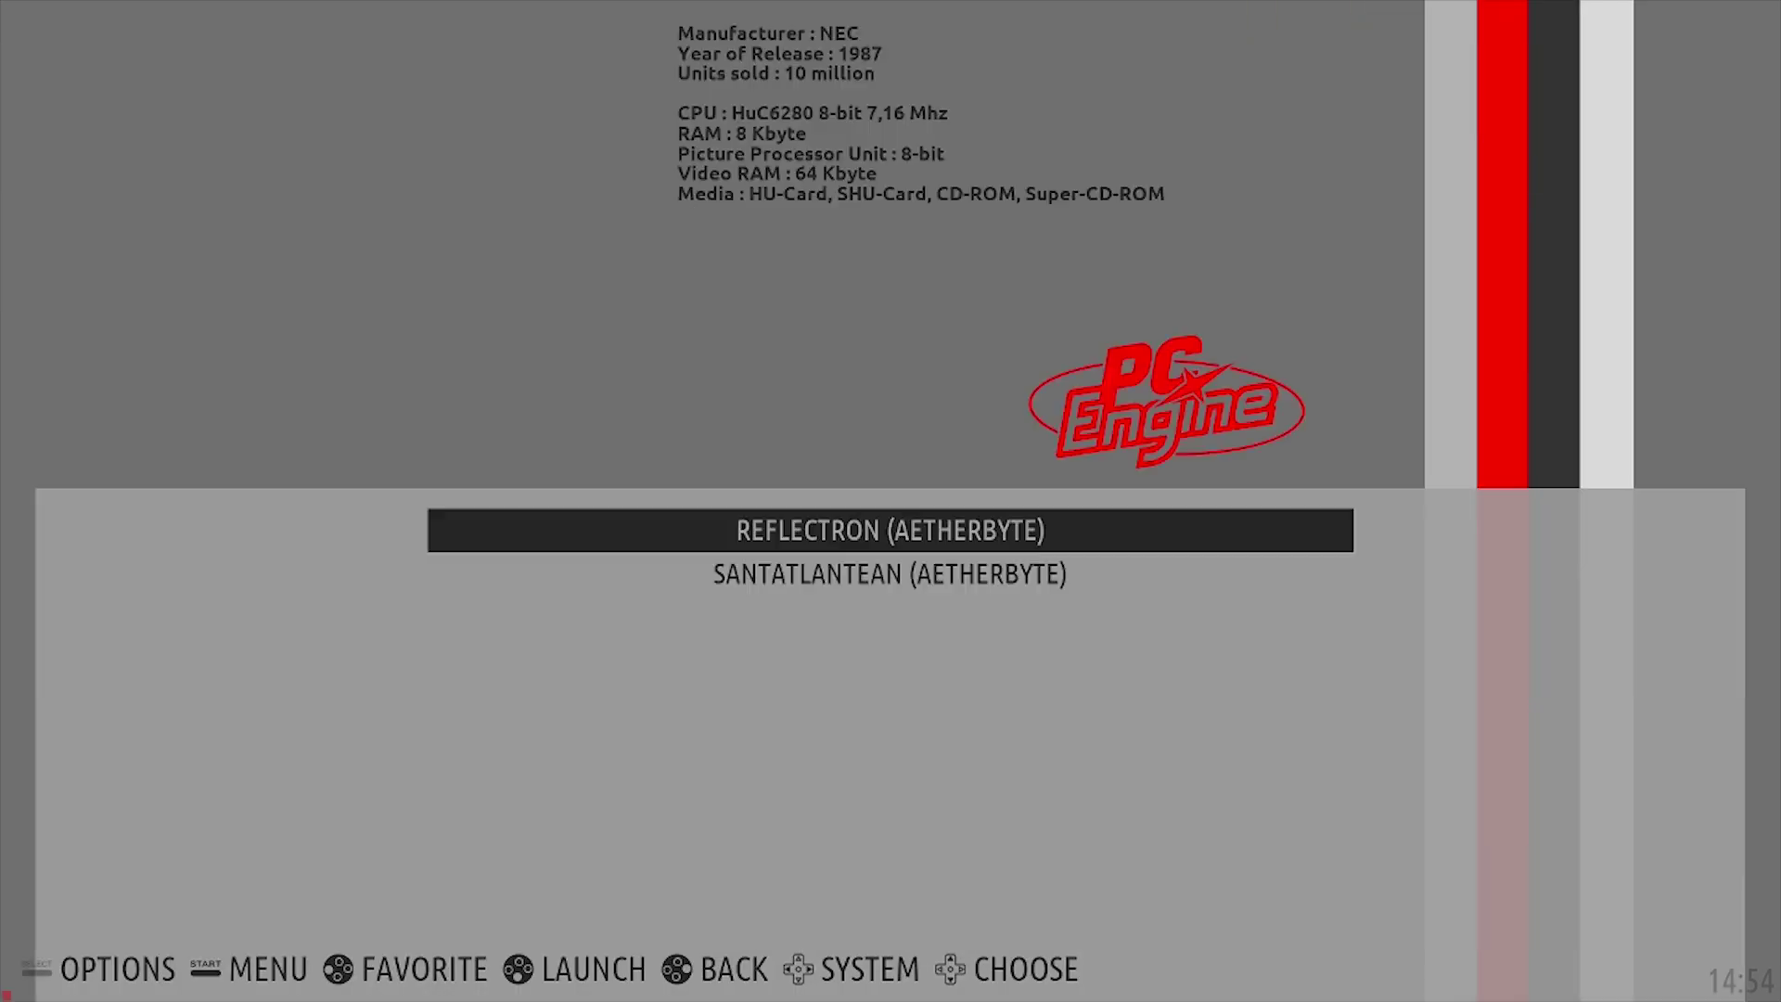
pyautogui.press('Down')
pyautogui.press('Up')
pyautogui.press('Escape')
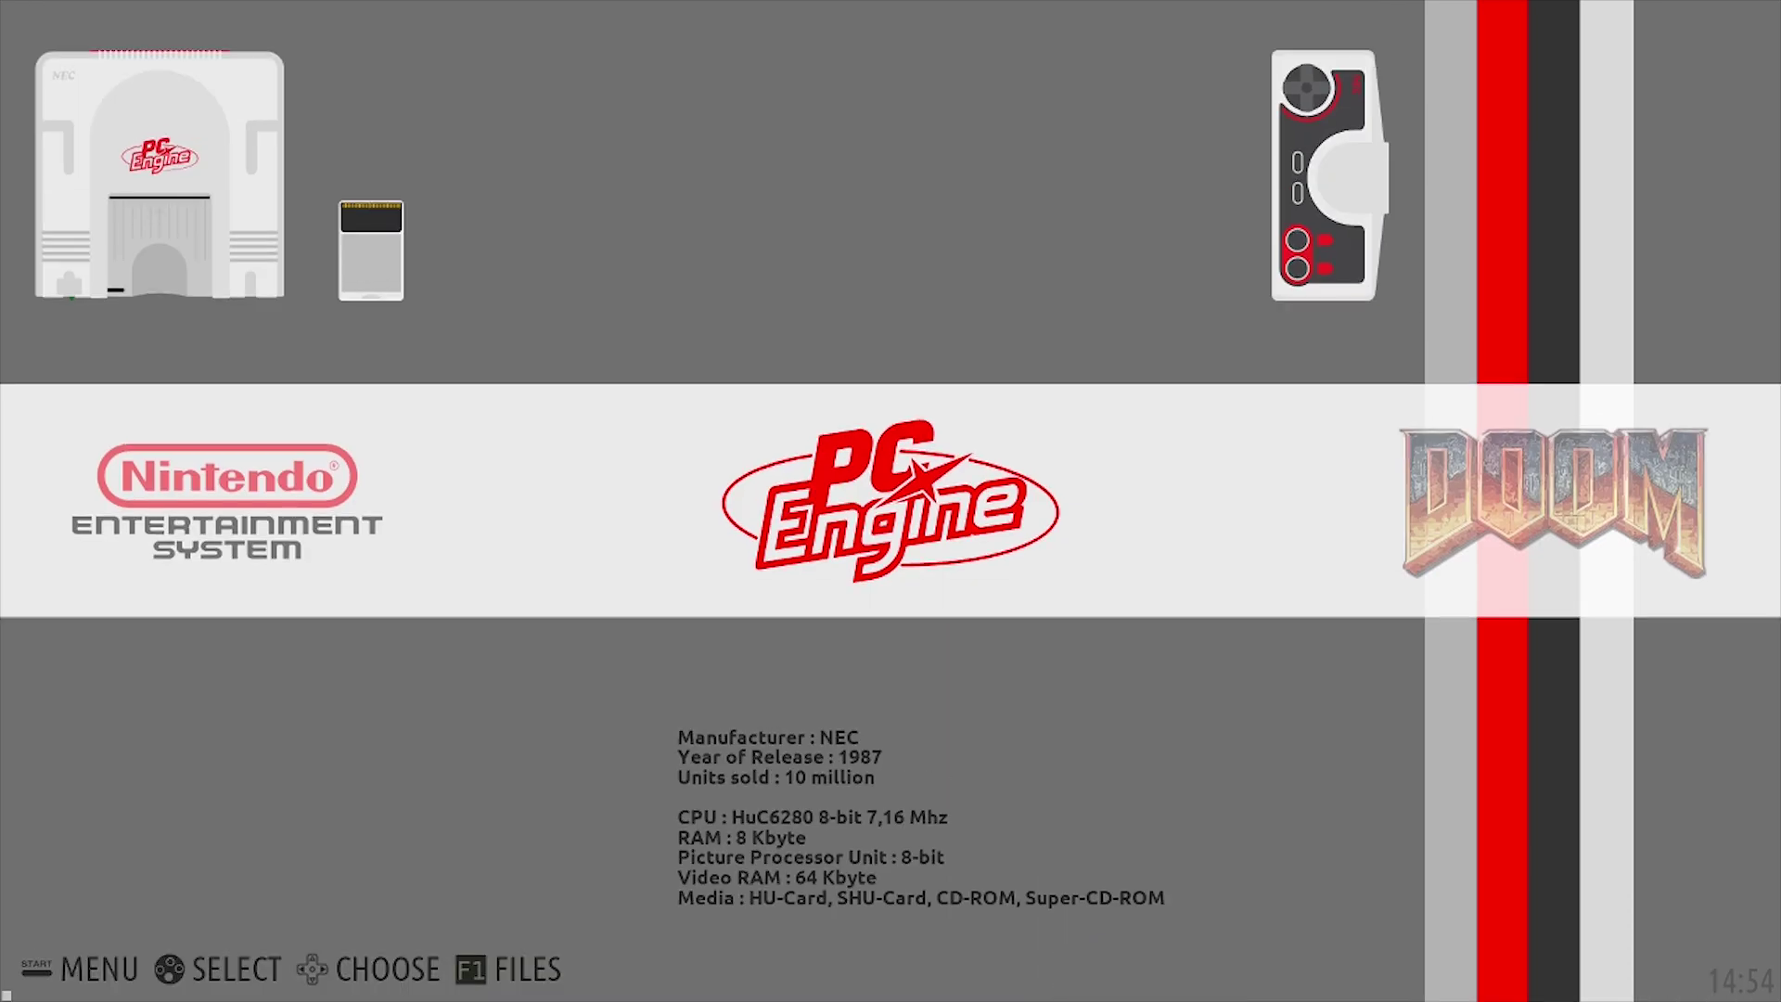
pyautogui.press('Right')
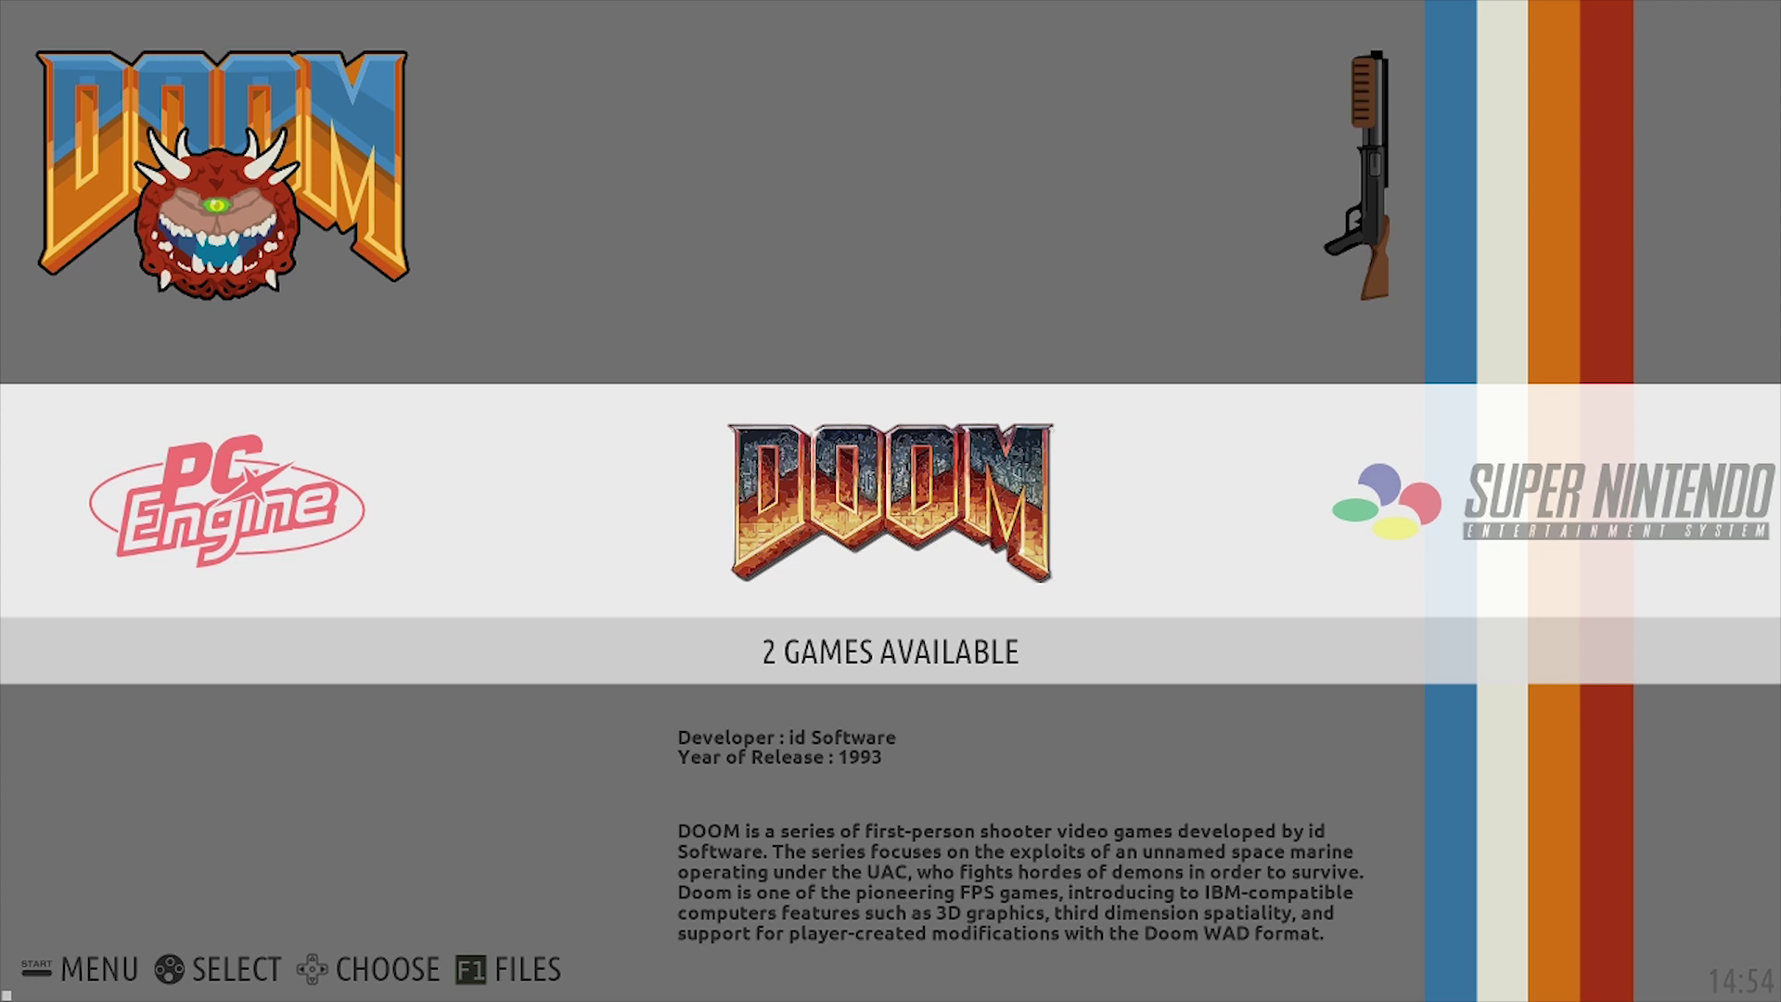
pyautogui.press('F1')
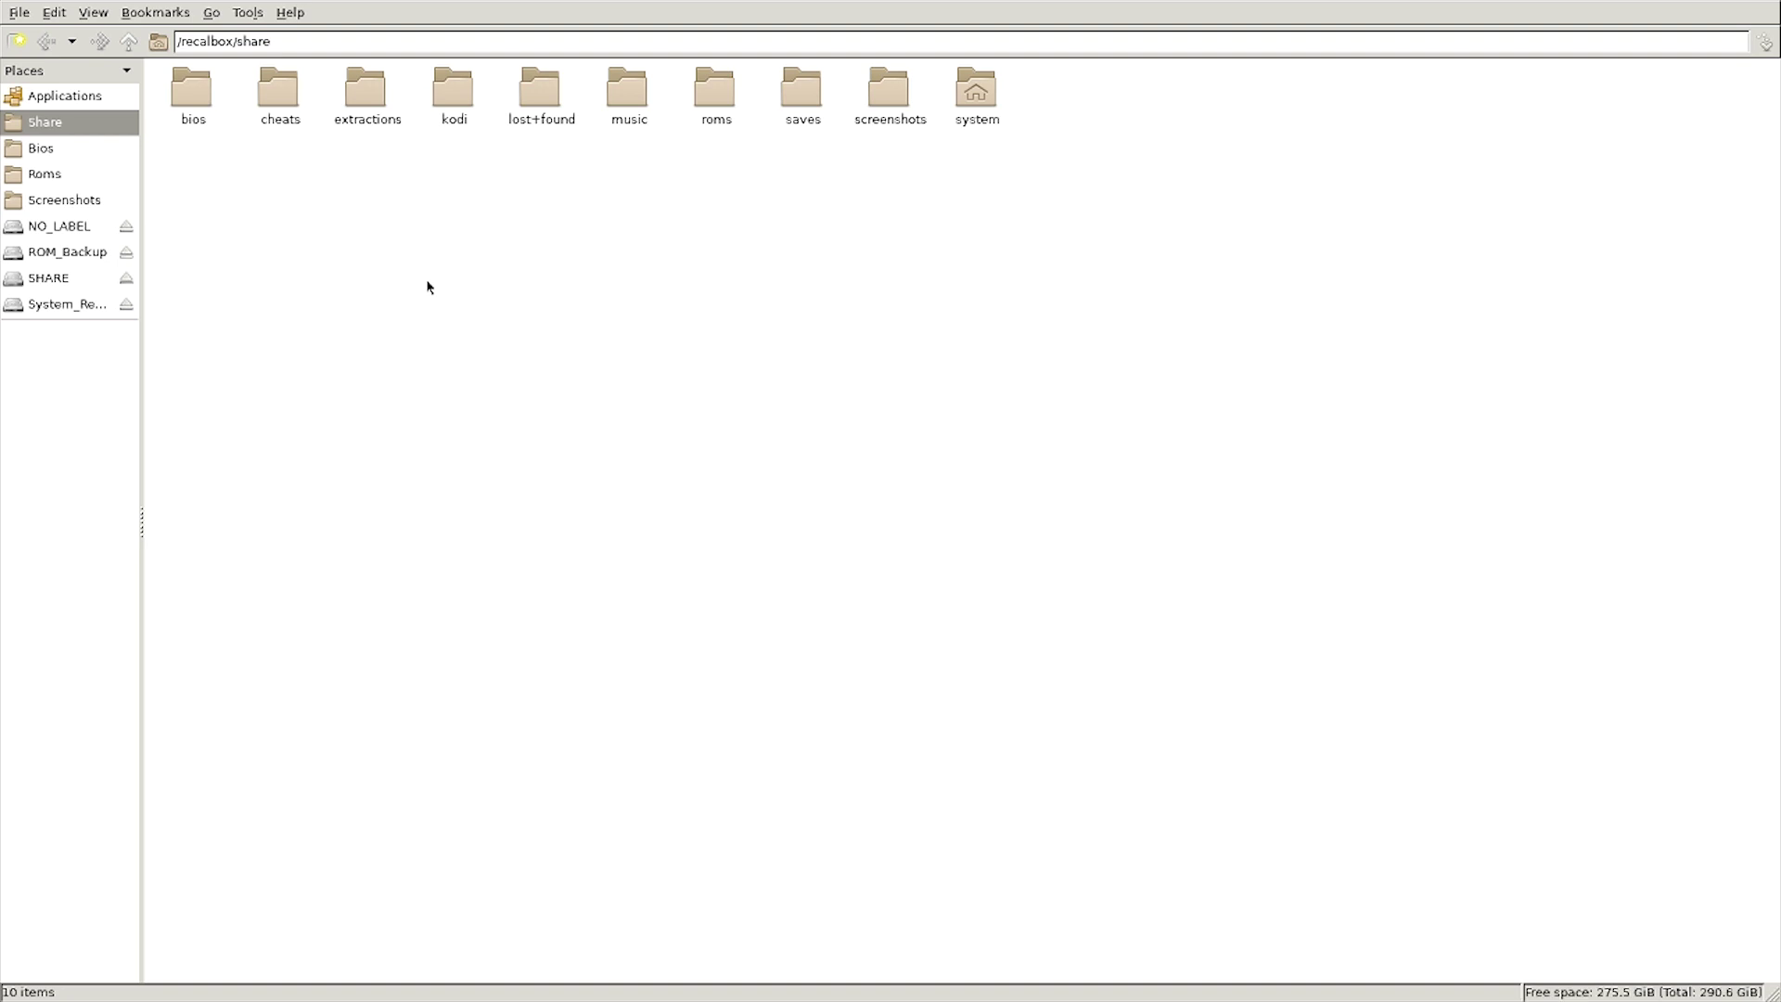
# Look at the bios folder, then show the roms folder with its 66 system folders.
pyautogui.click(44, 148)
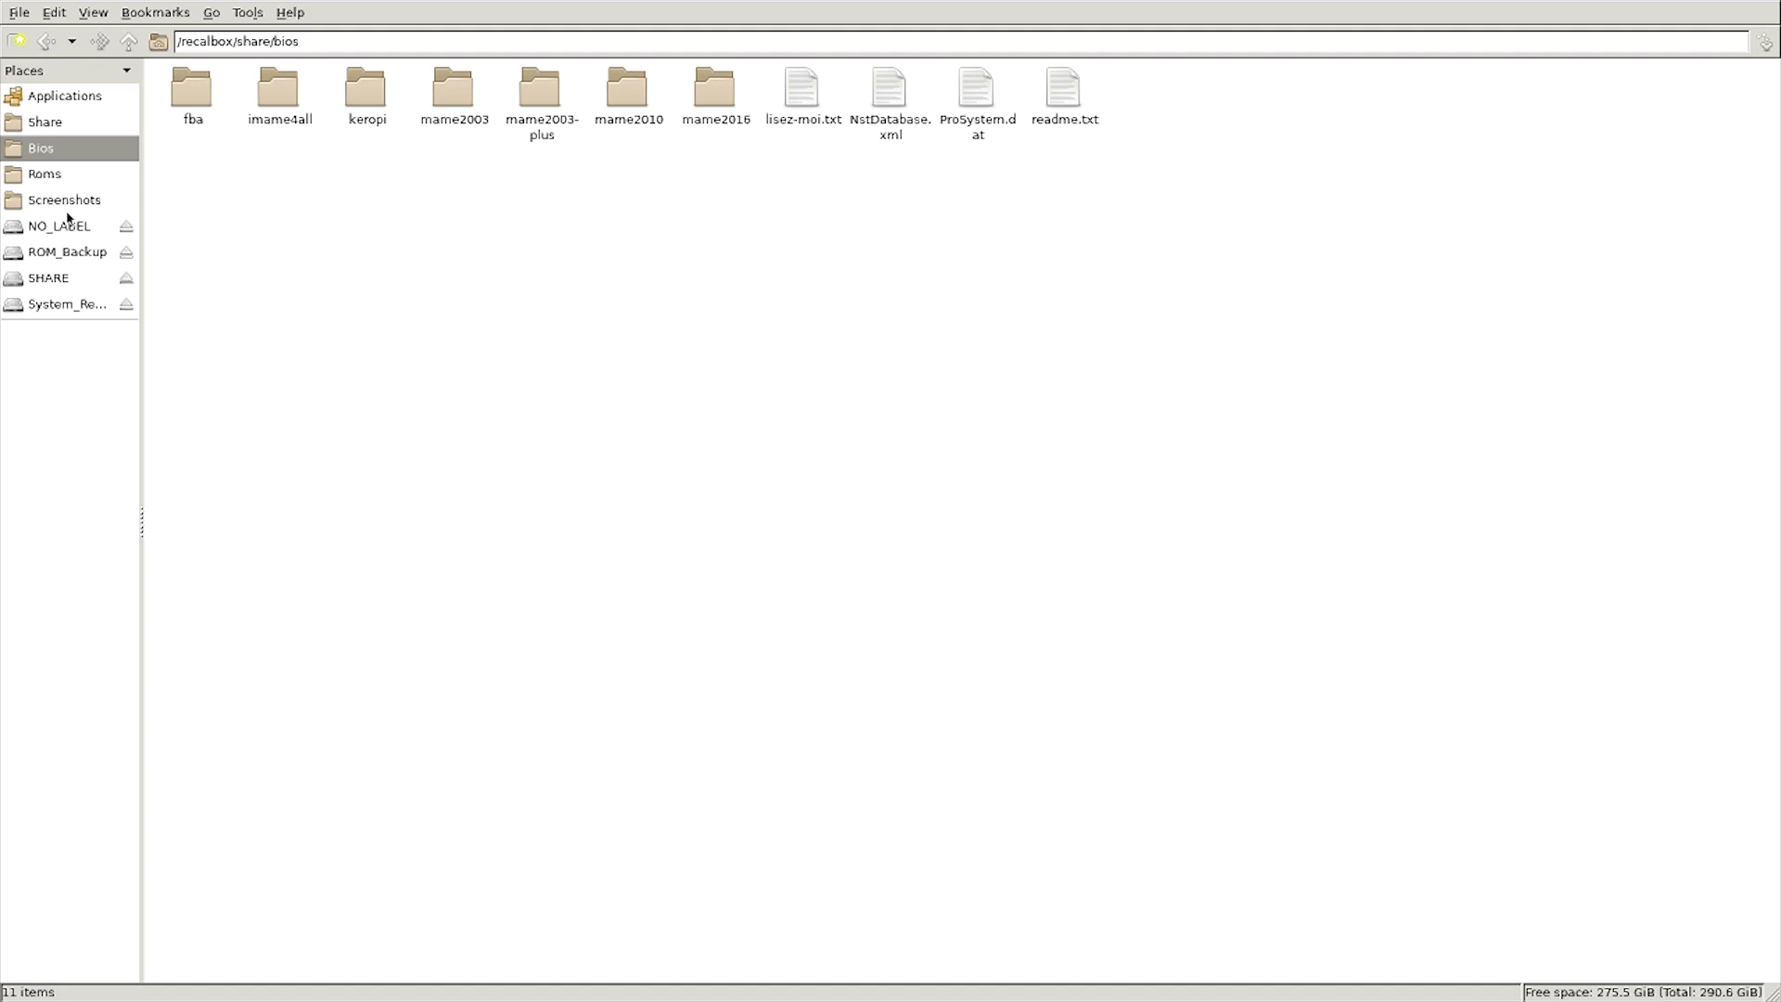
pyautogui.click(55, 181)
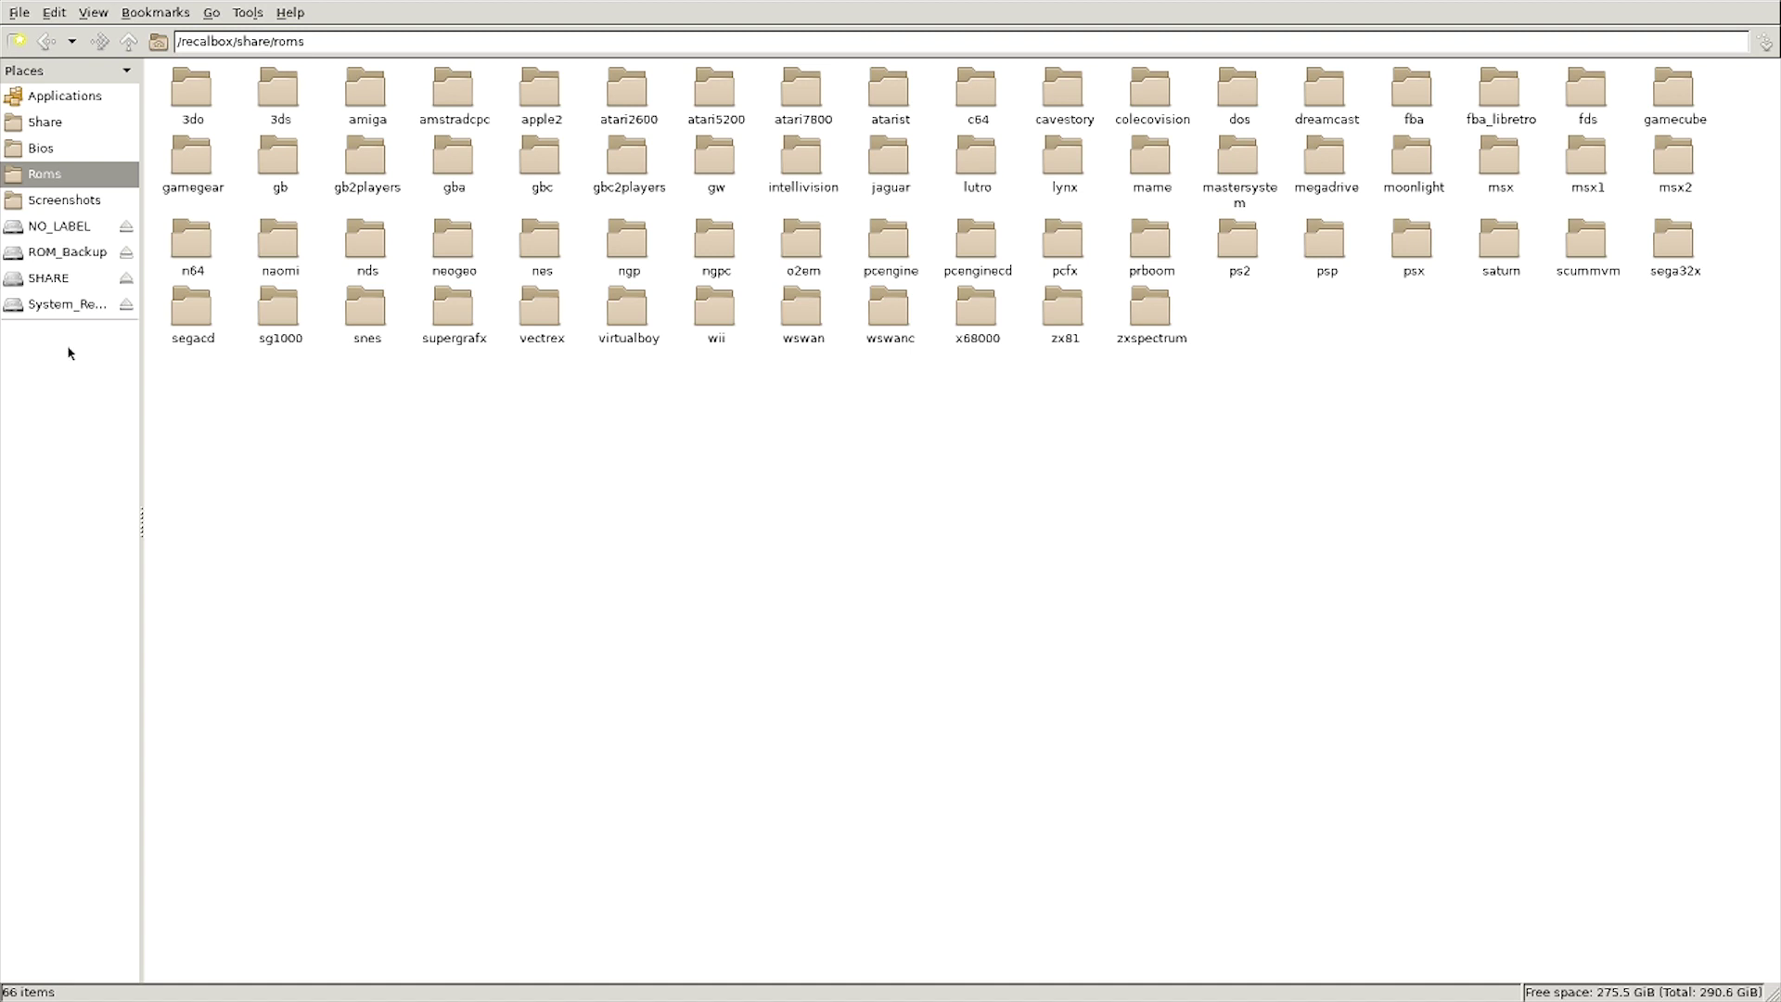
# Copy the Next Level v2.3 folder from the ROM_Backup drive and go back to Share.
pyautogui.click(74, 255)
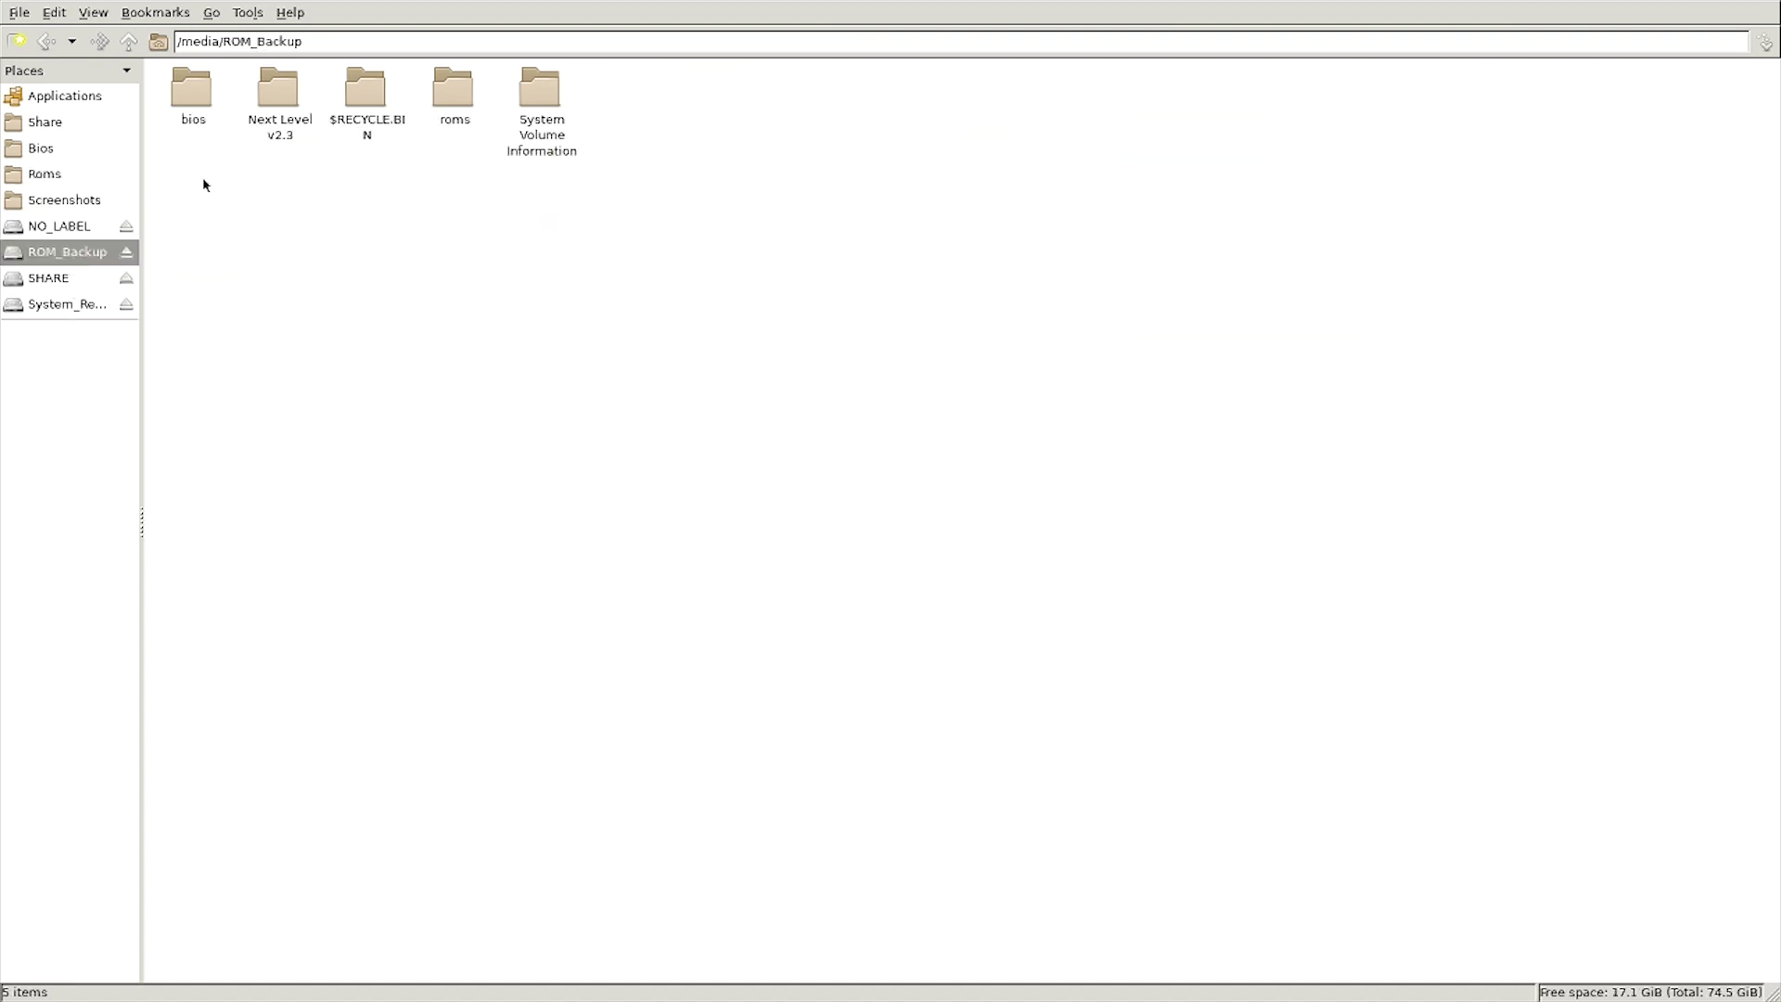
pyautogui.click(279, 90)
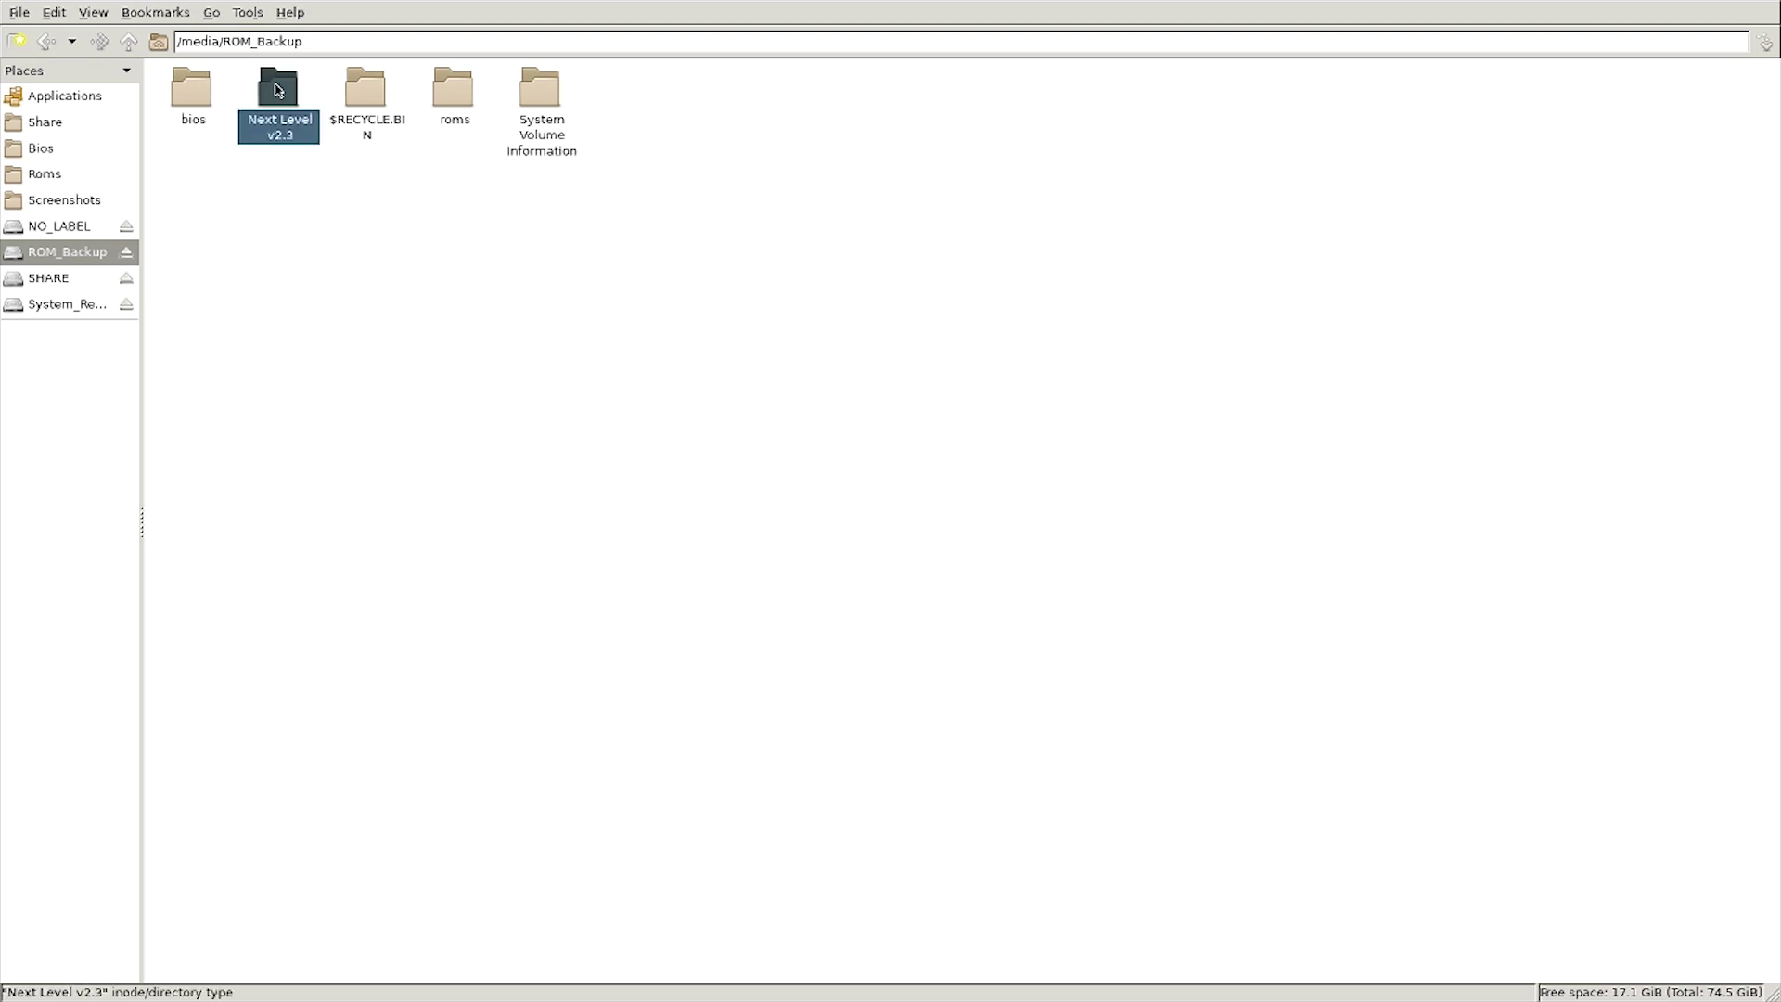
pyautogui.rightClick(278, 90)
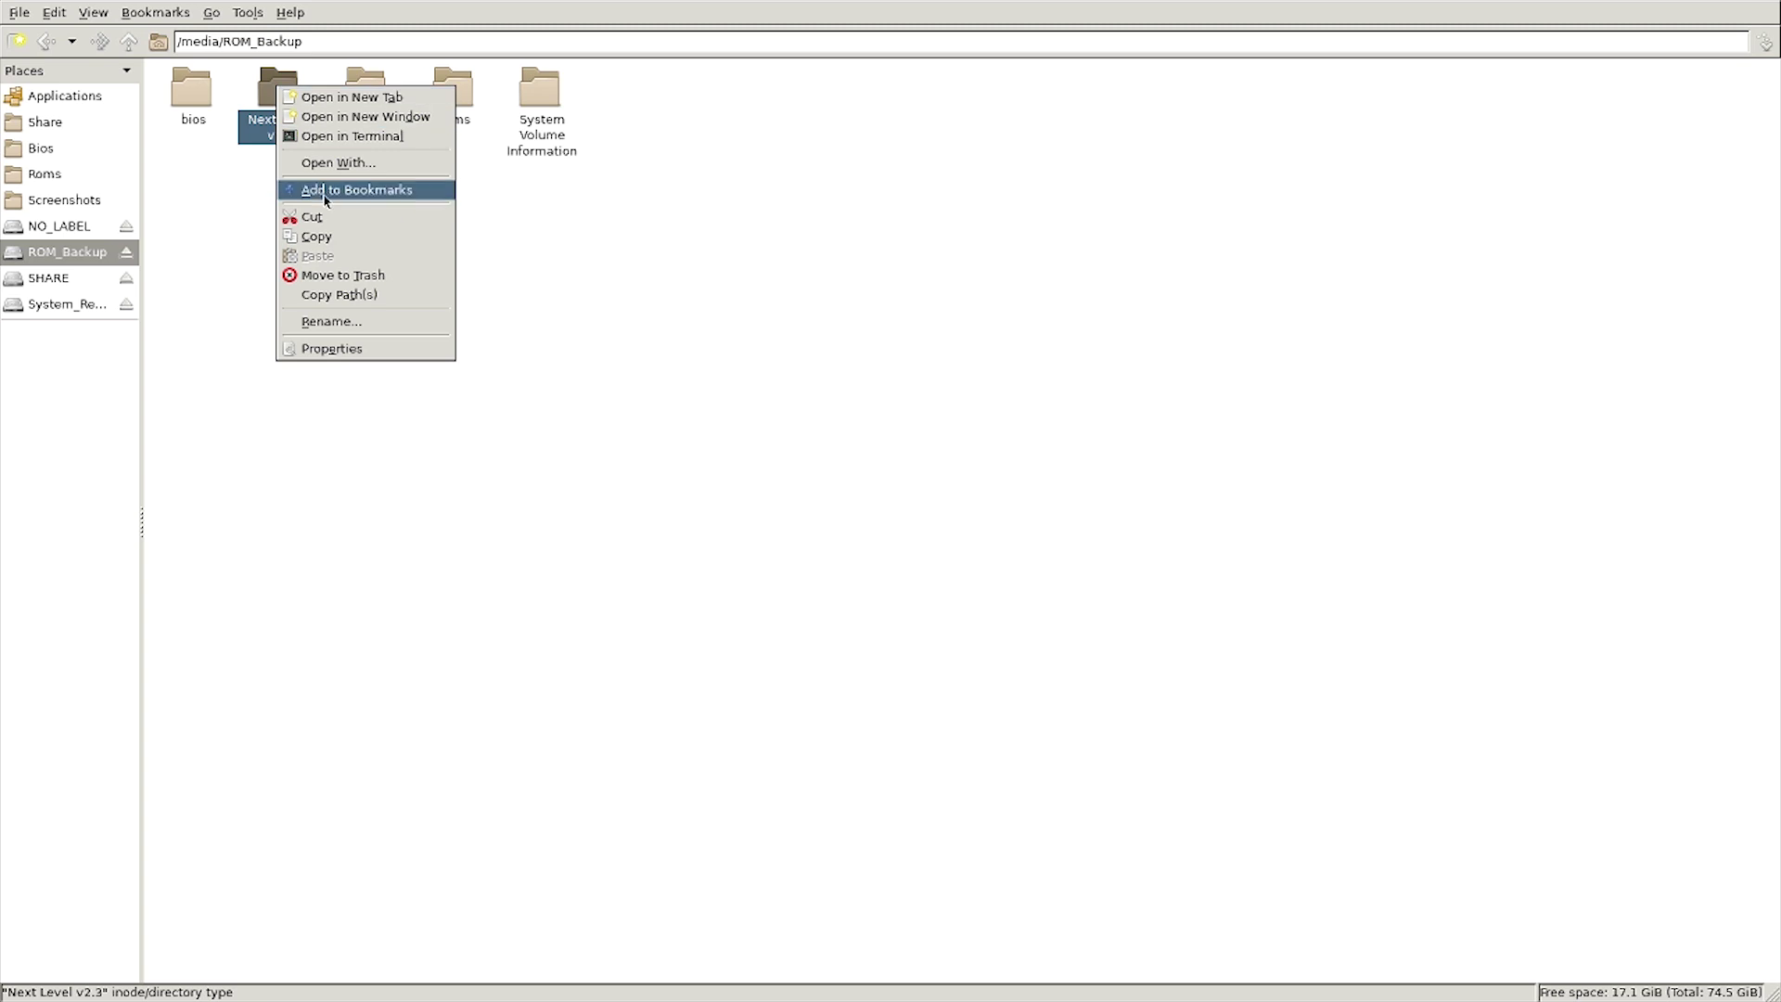
pyautogui.click(326, 235)
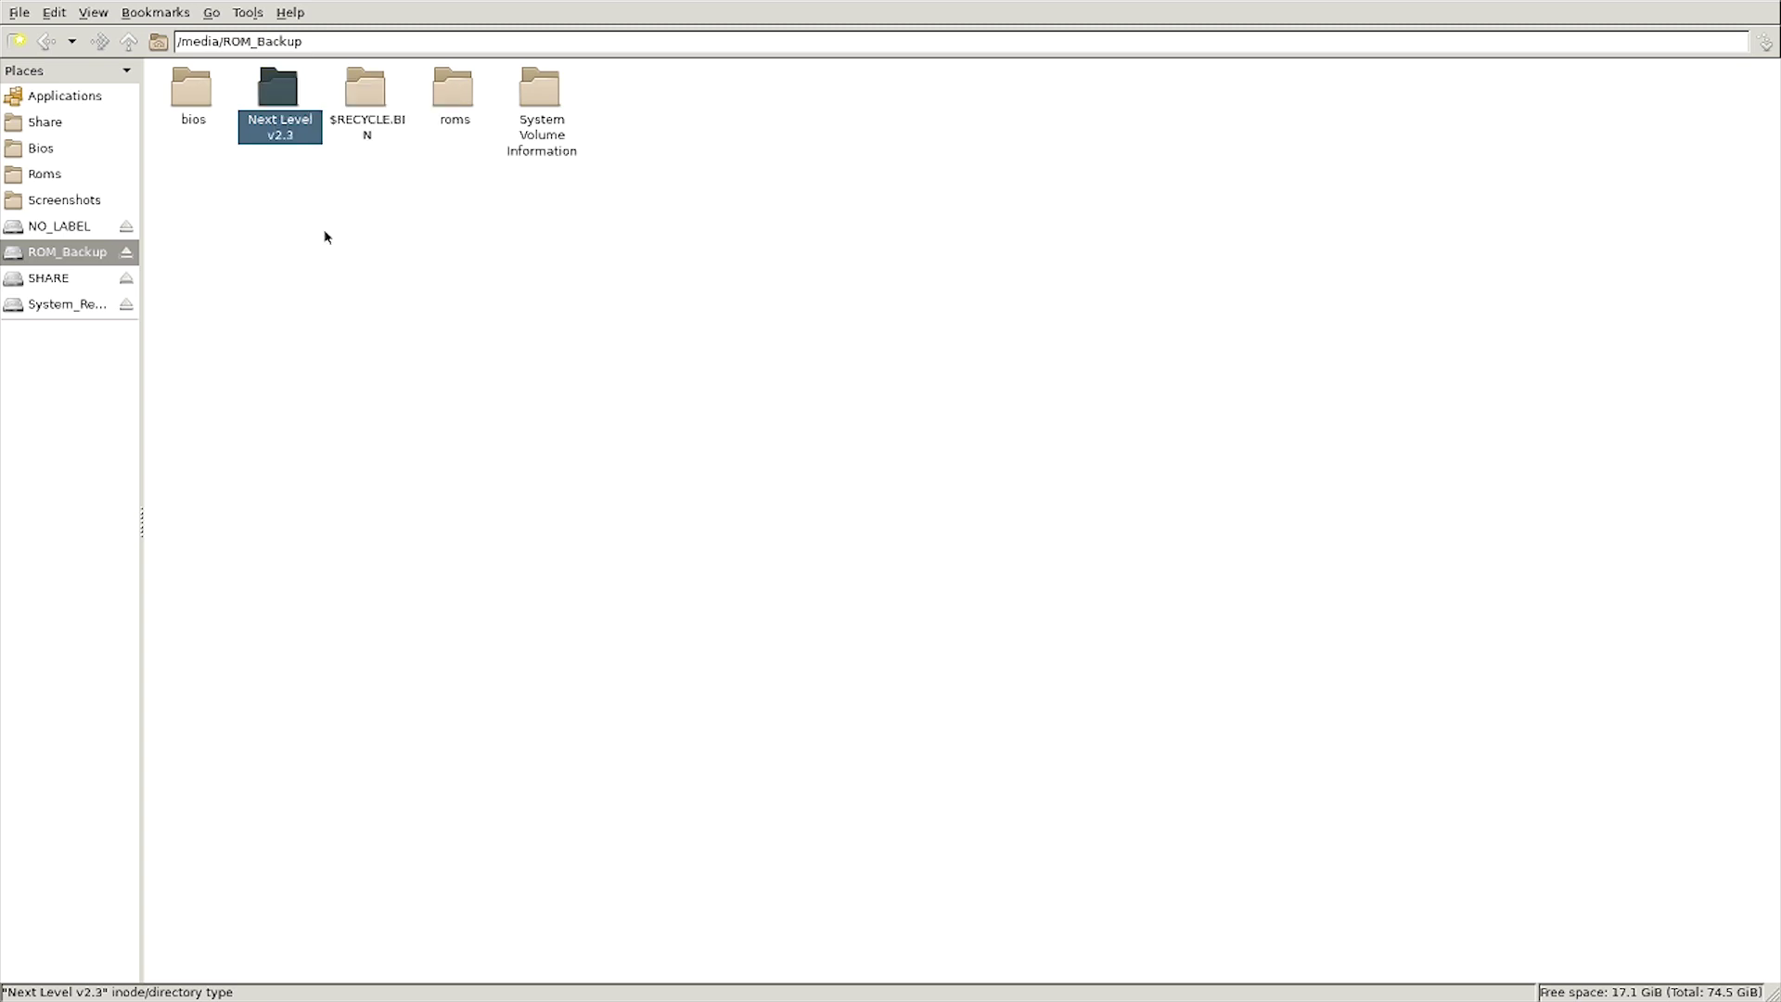
pyautogui.click(34, 124)
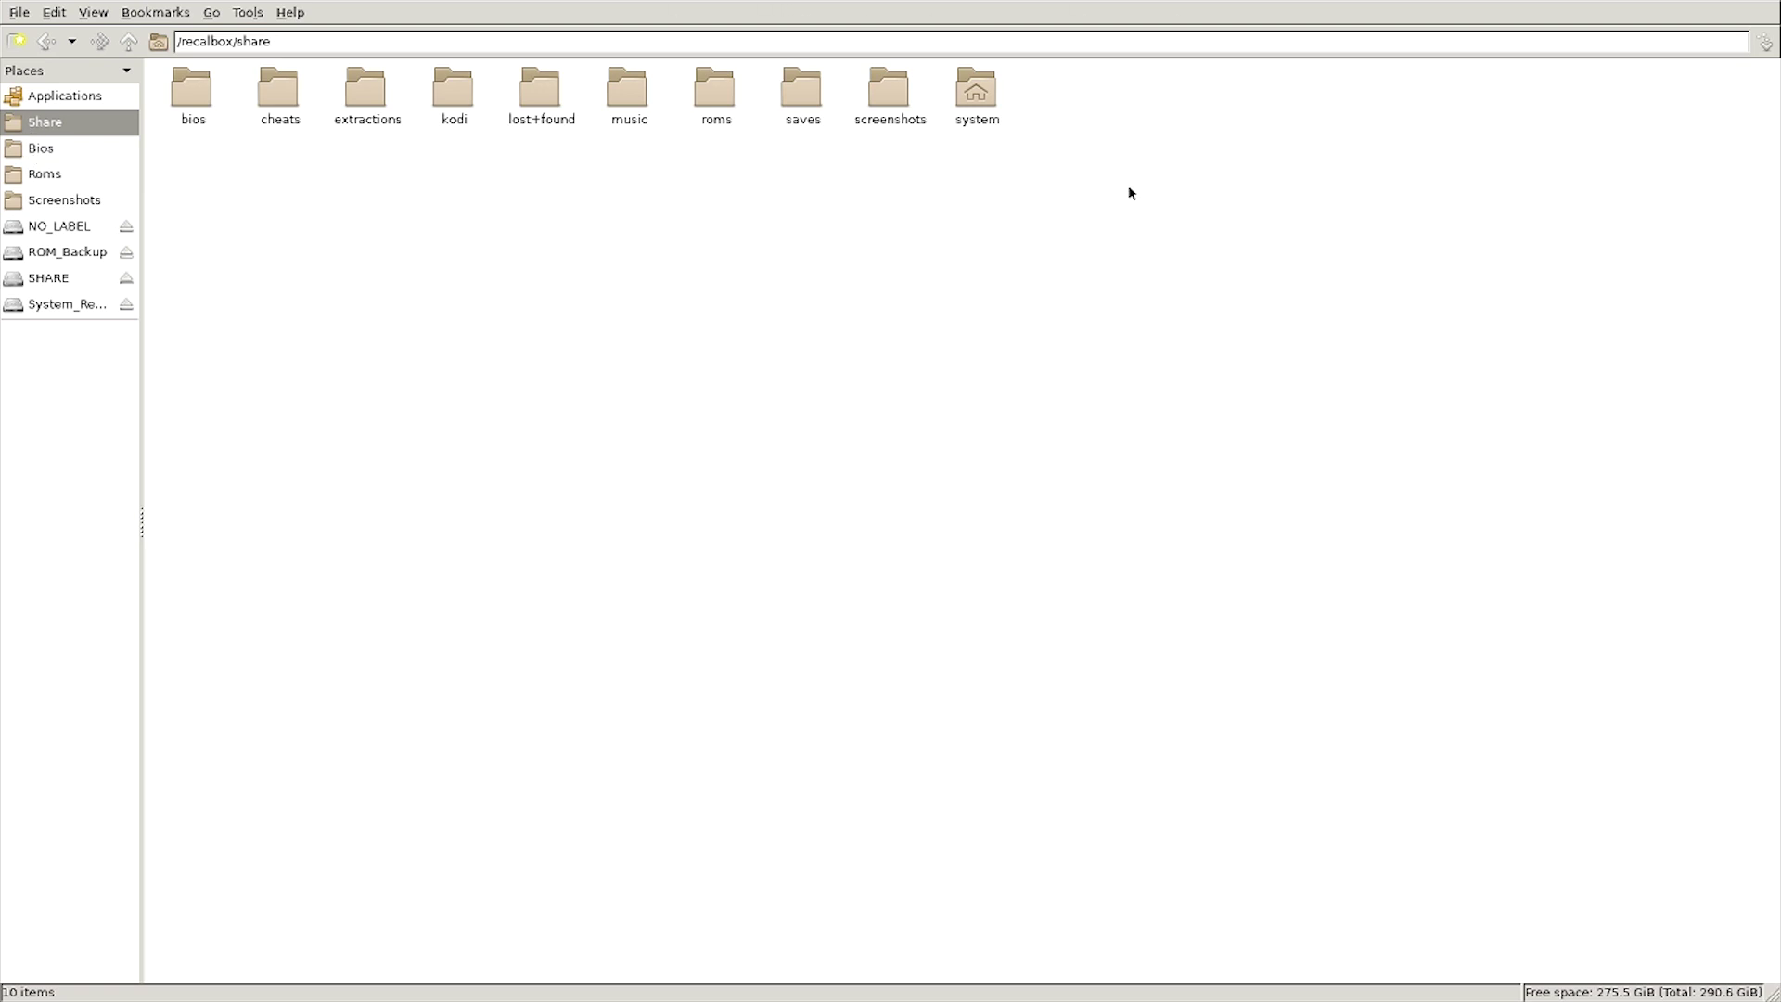
# Enter the system folder and go to its hidden /.emulationstation folder through the address bar.
pyautogui.doubleClick(978, 98)
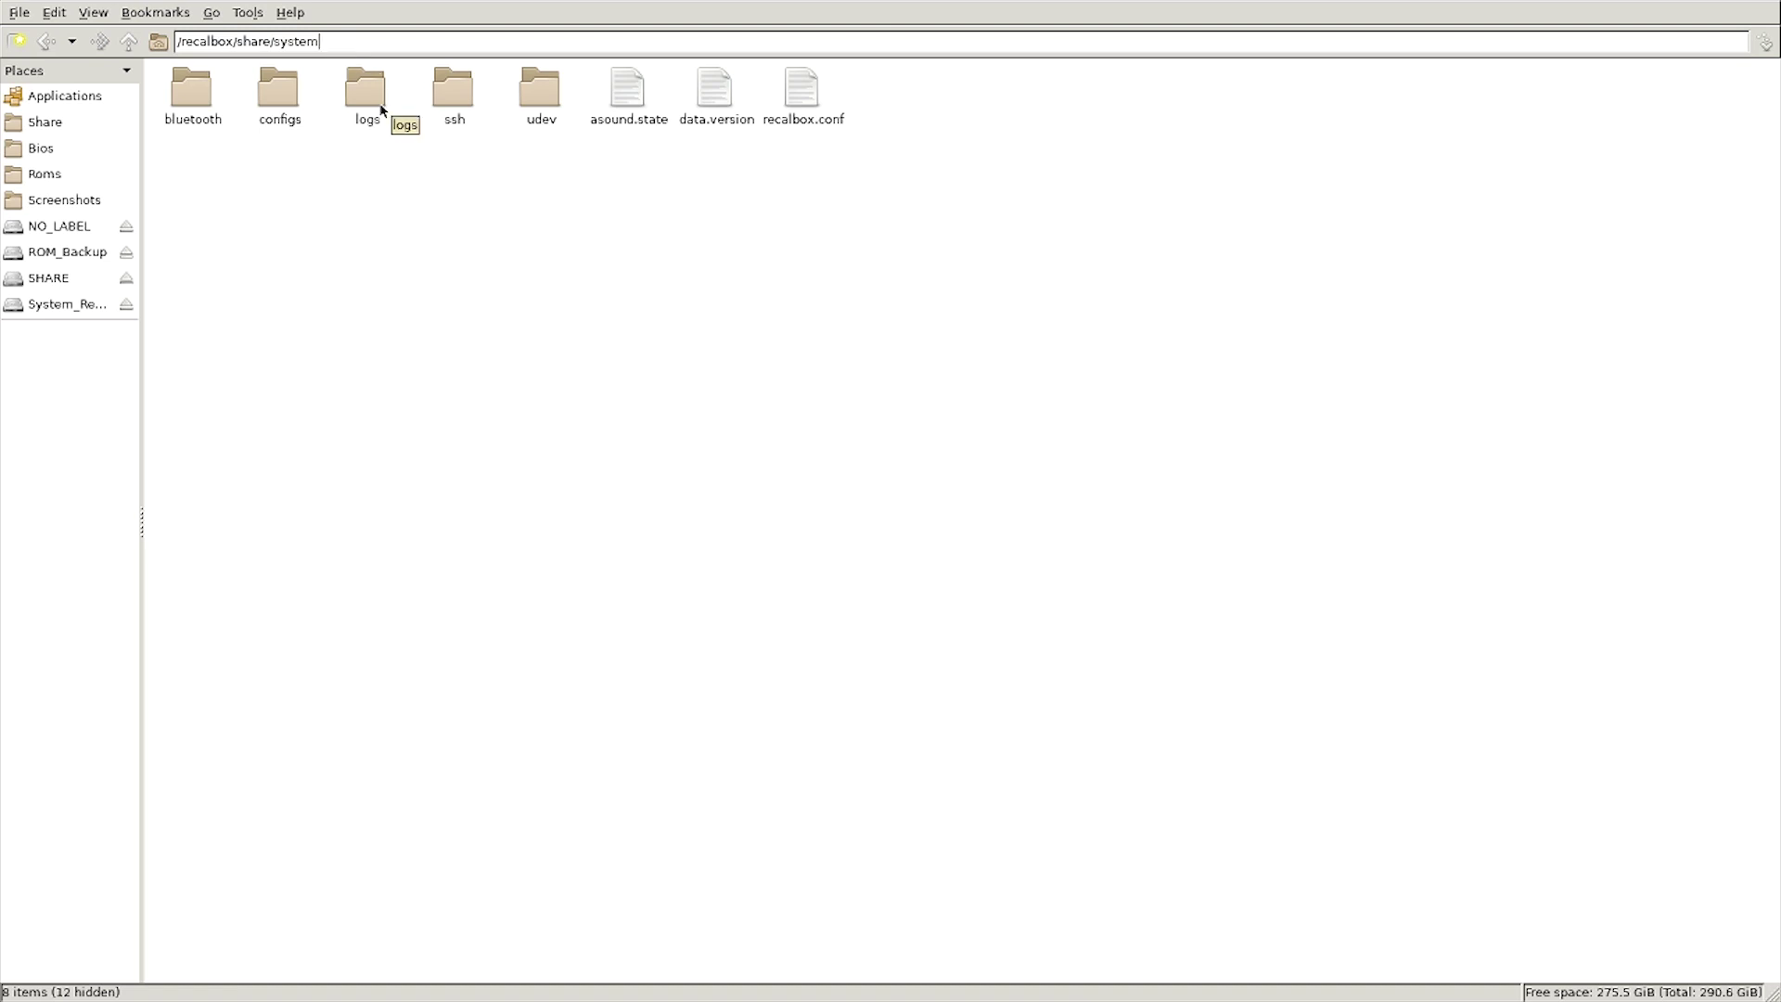
pyautogui.write('/.')
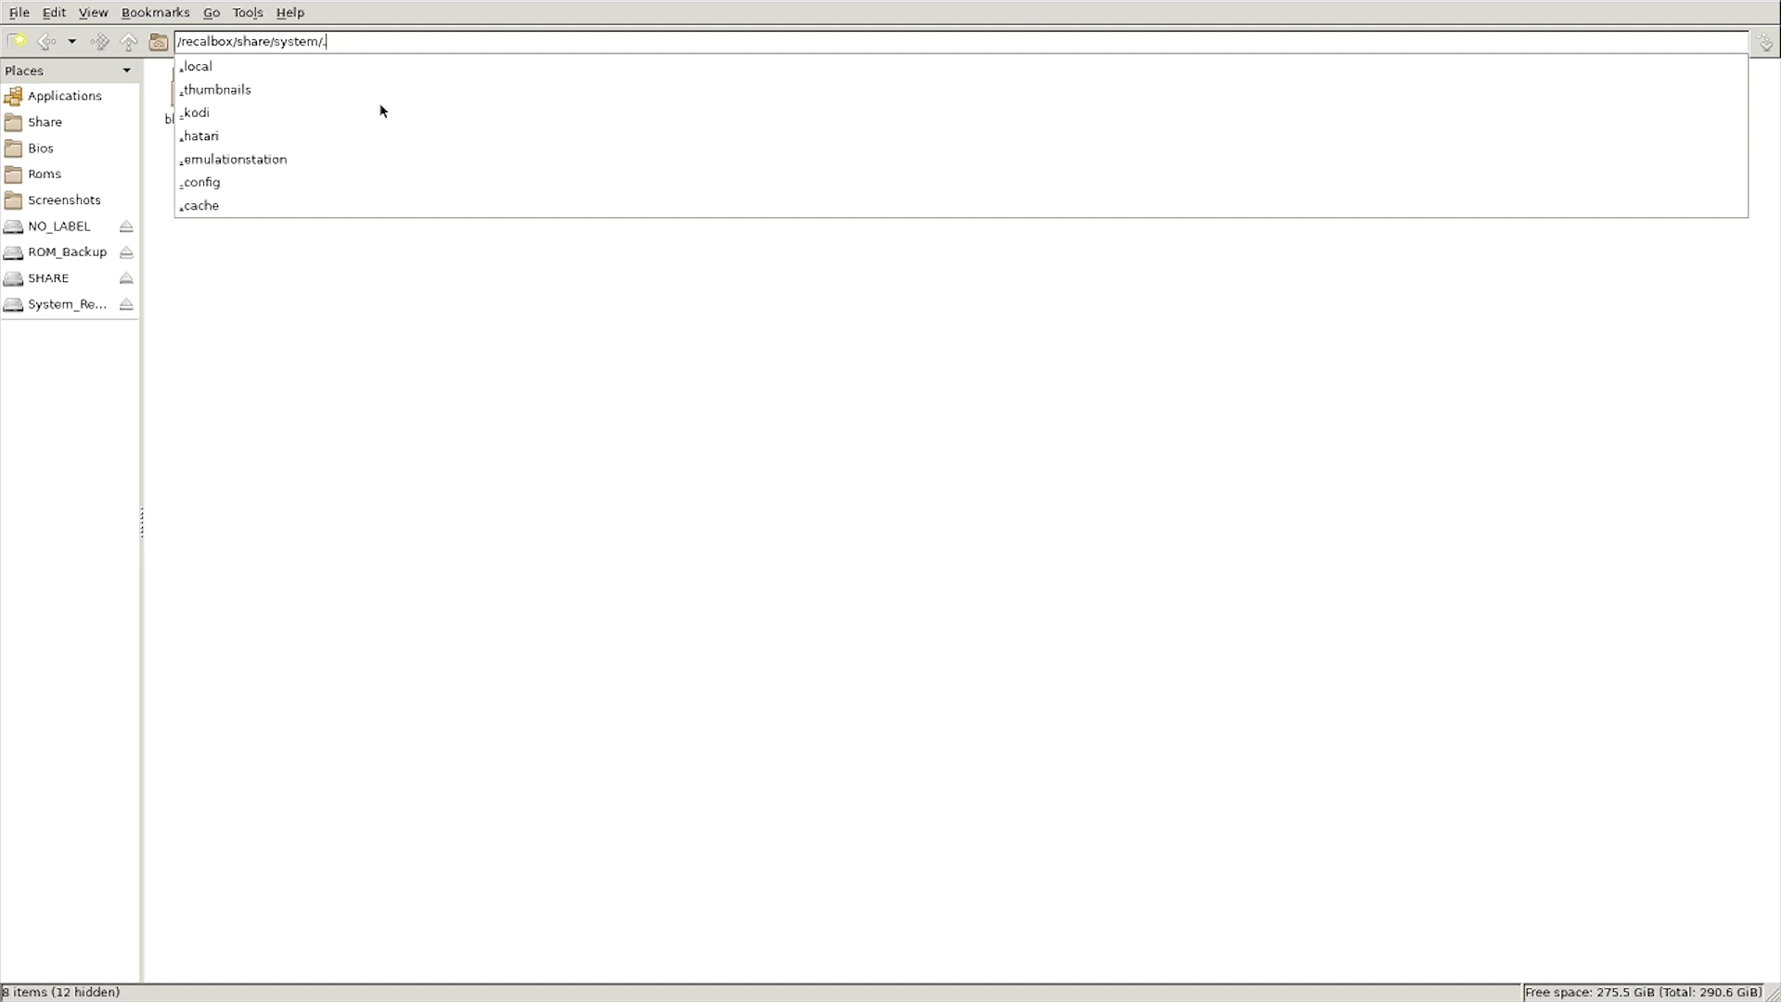
pyautogui.write('e,<')
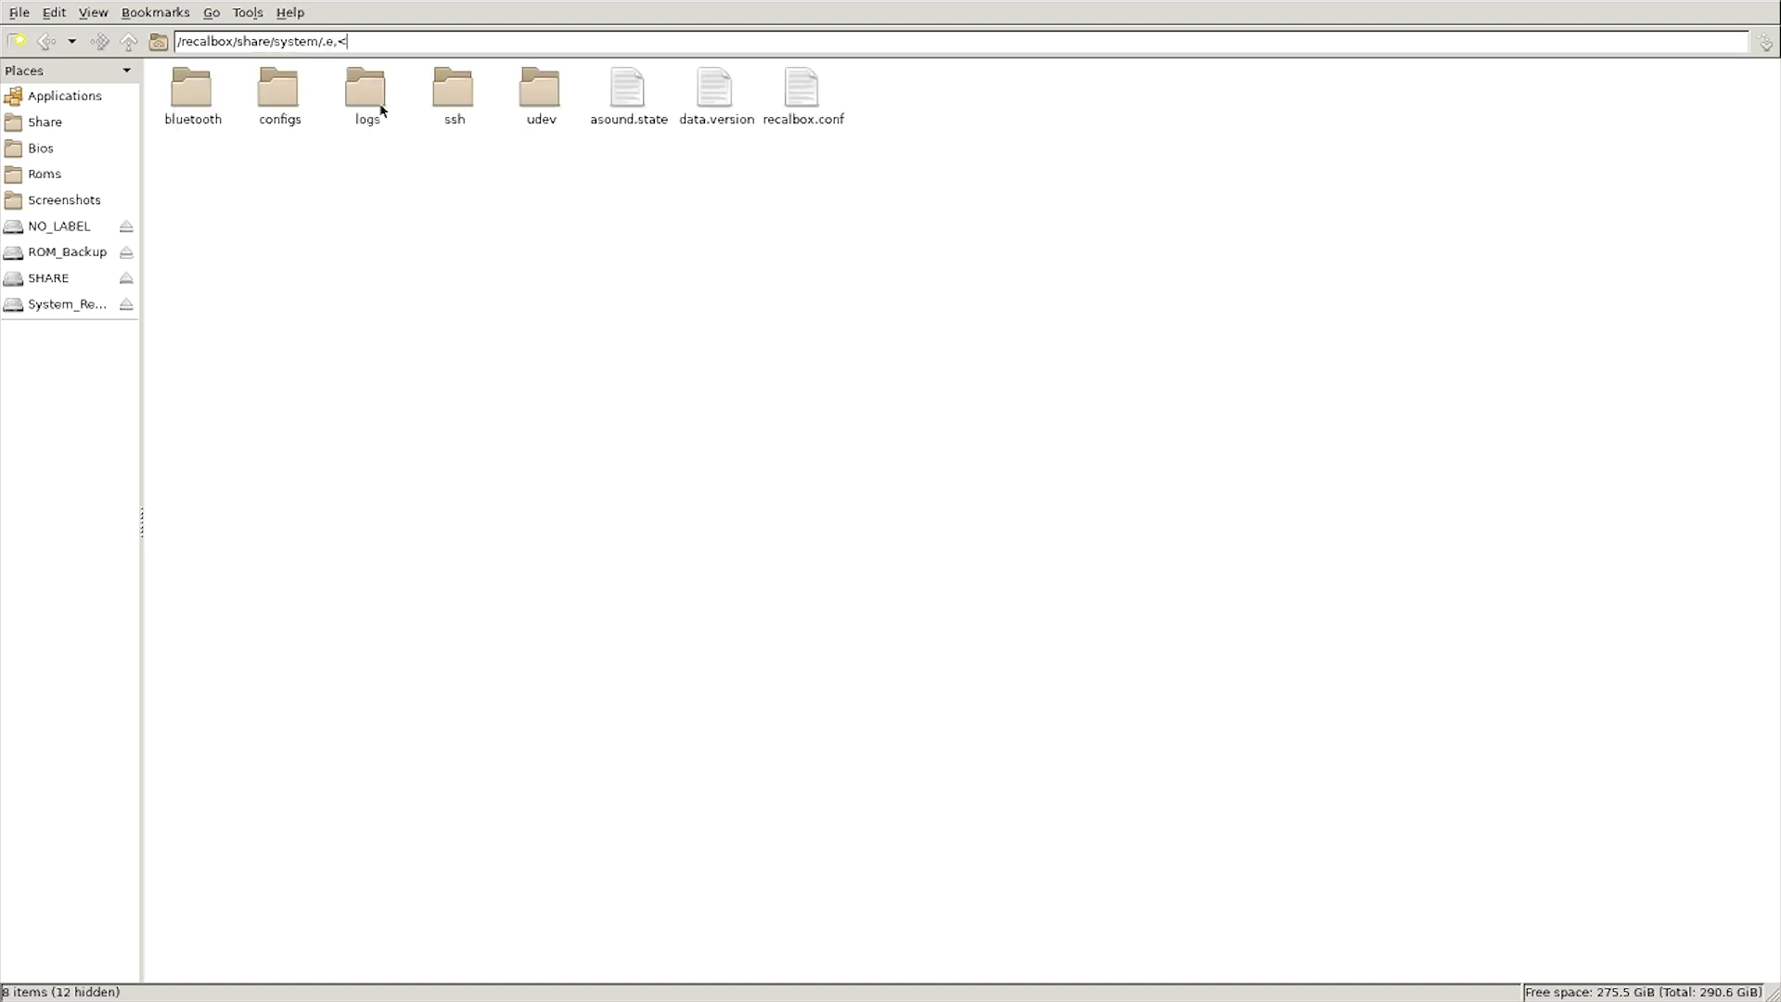
pyautogui.press('BackSpace')
pyautogui.press('BackSpace')
pyautogui.write('m')
pyautogui.press('Tab')
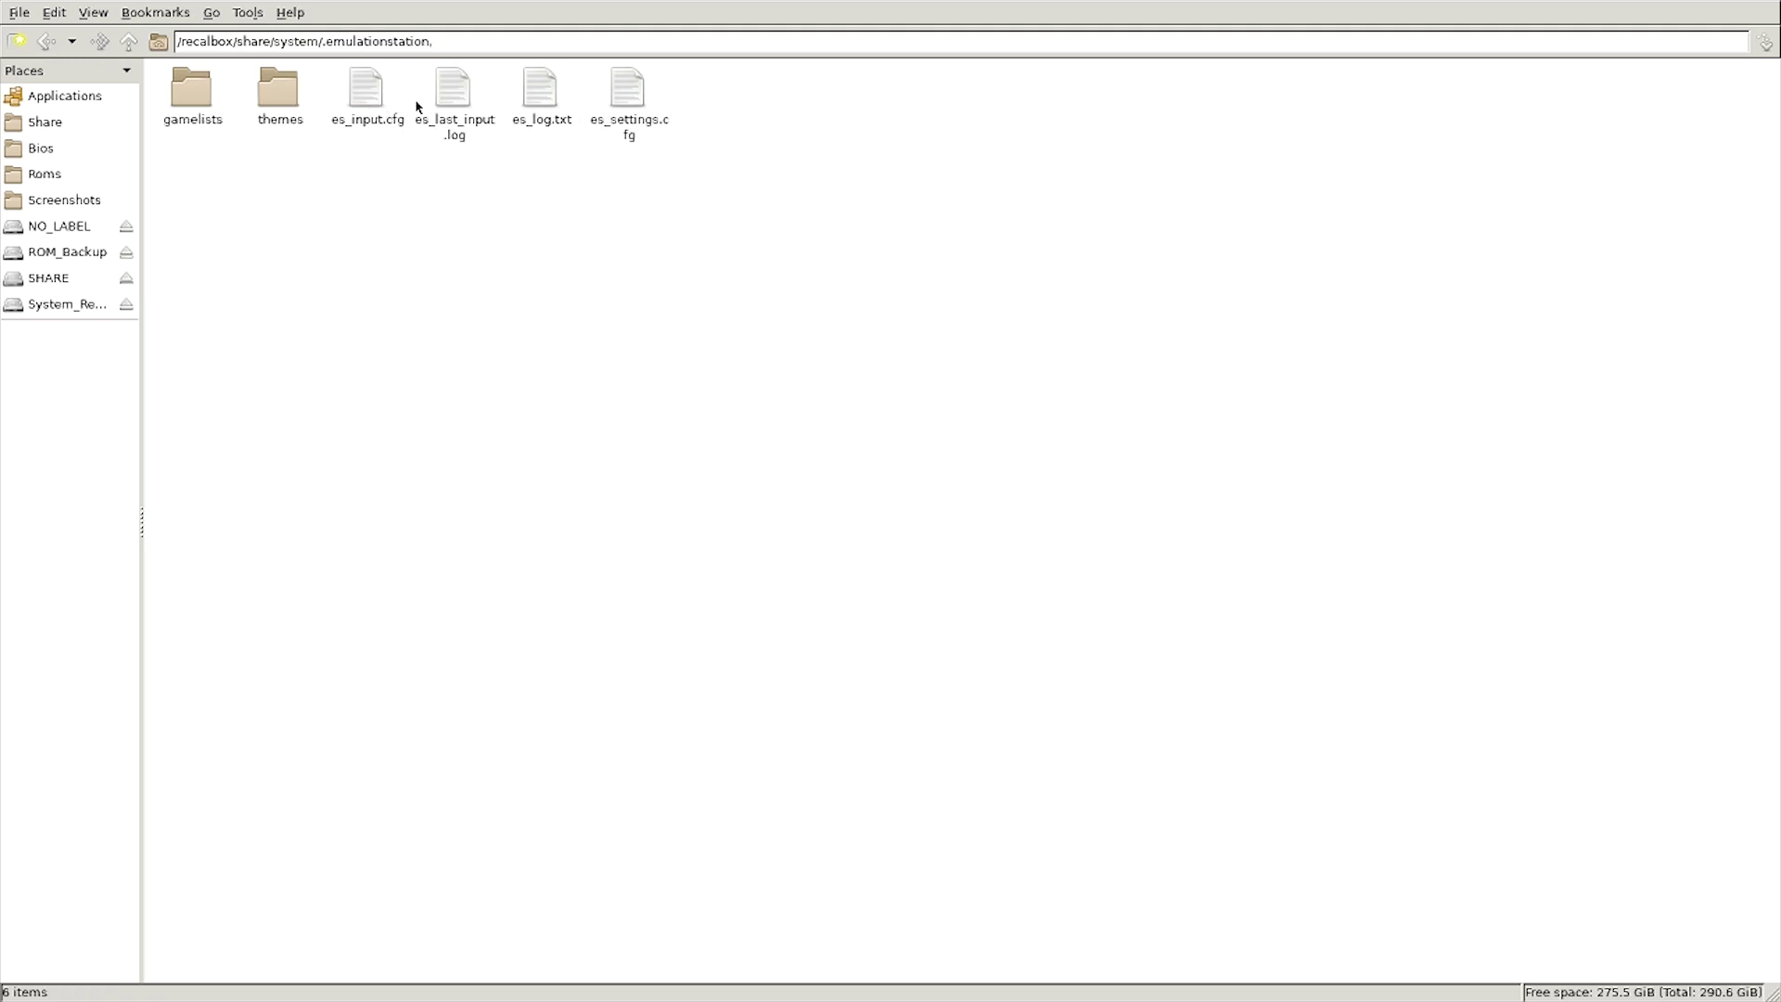
# Paste Next Level v2.3 into the empty themes folder, then close PCManFM with File > Close Window.
pyautogui.doubleClick(277, 97)
pyautogui.rightClick(278, 127)
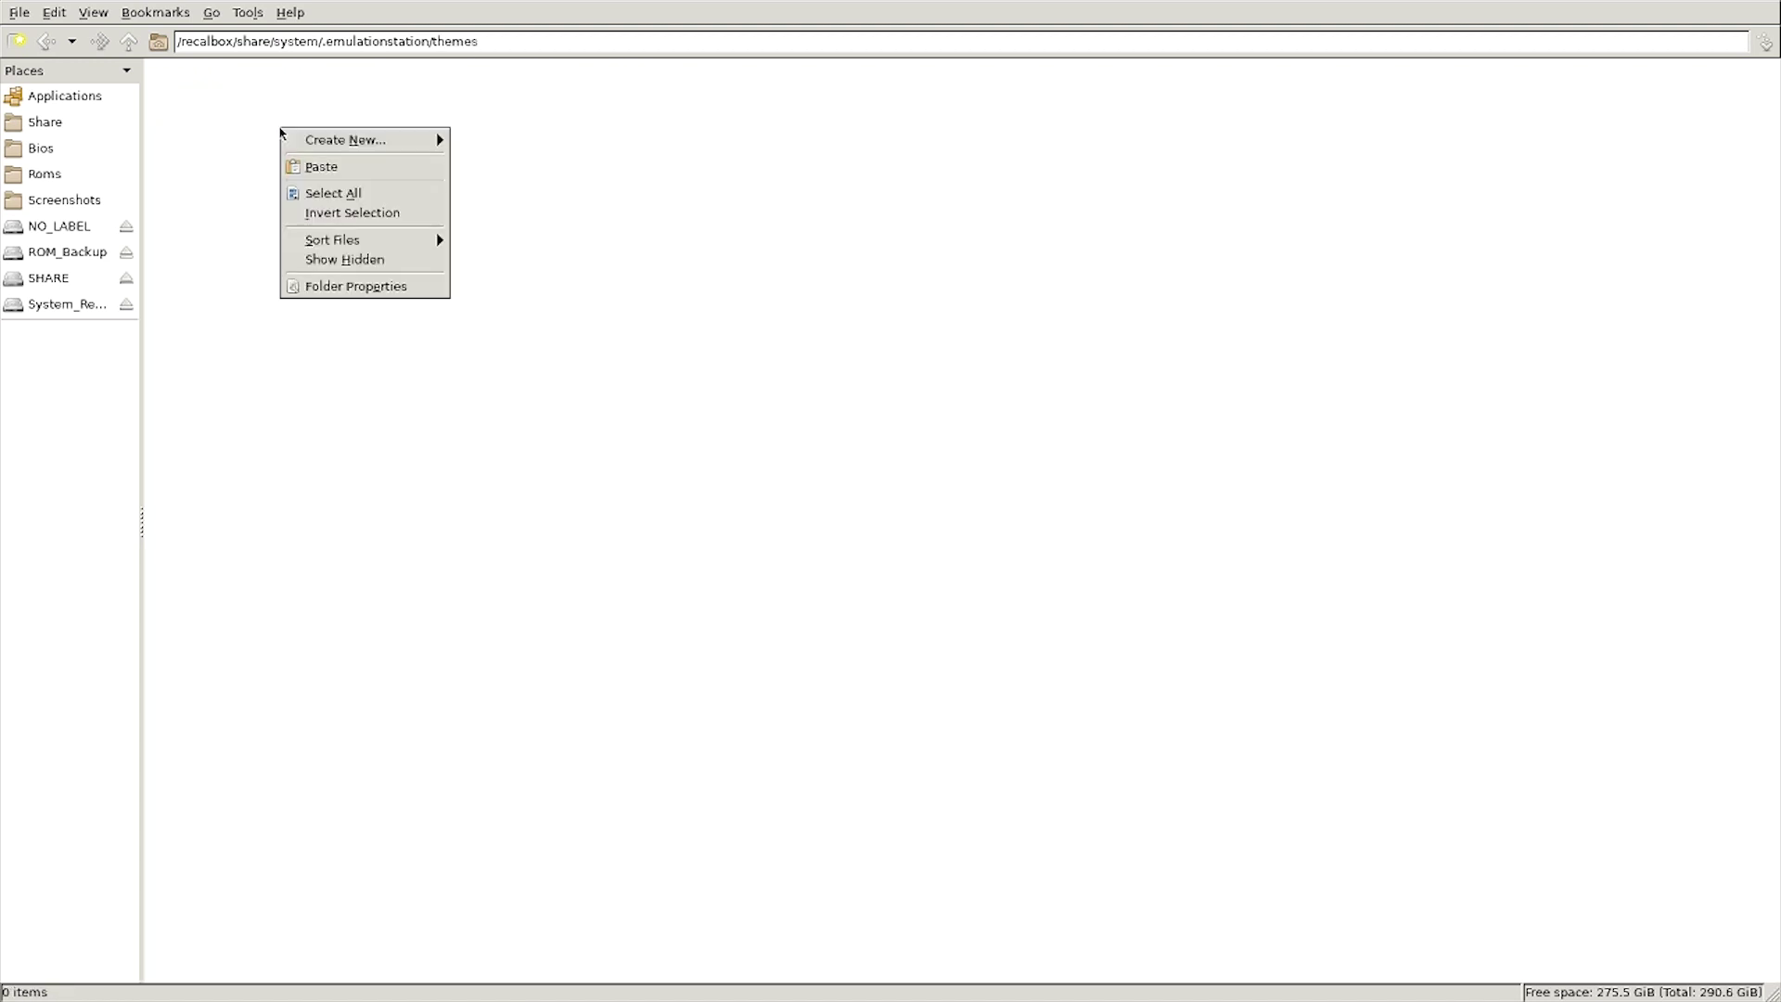
pyautogui.click(321, 168)
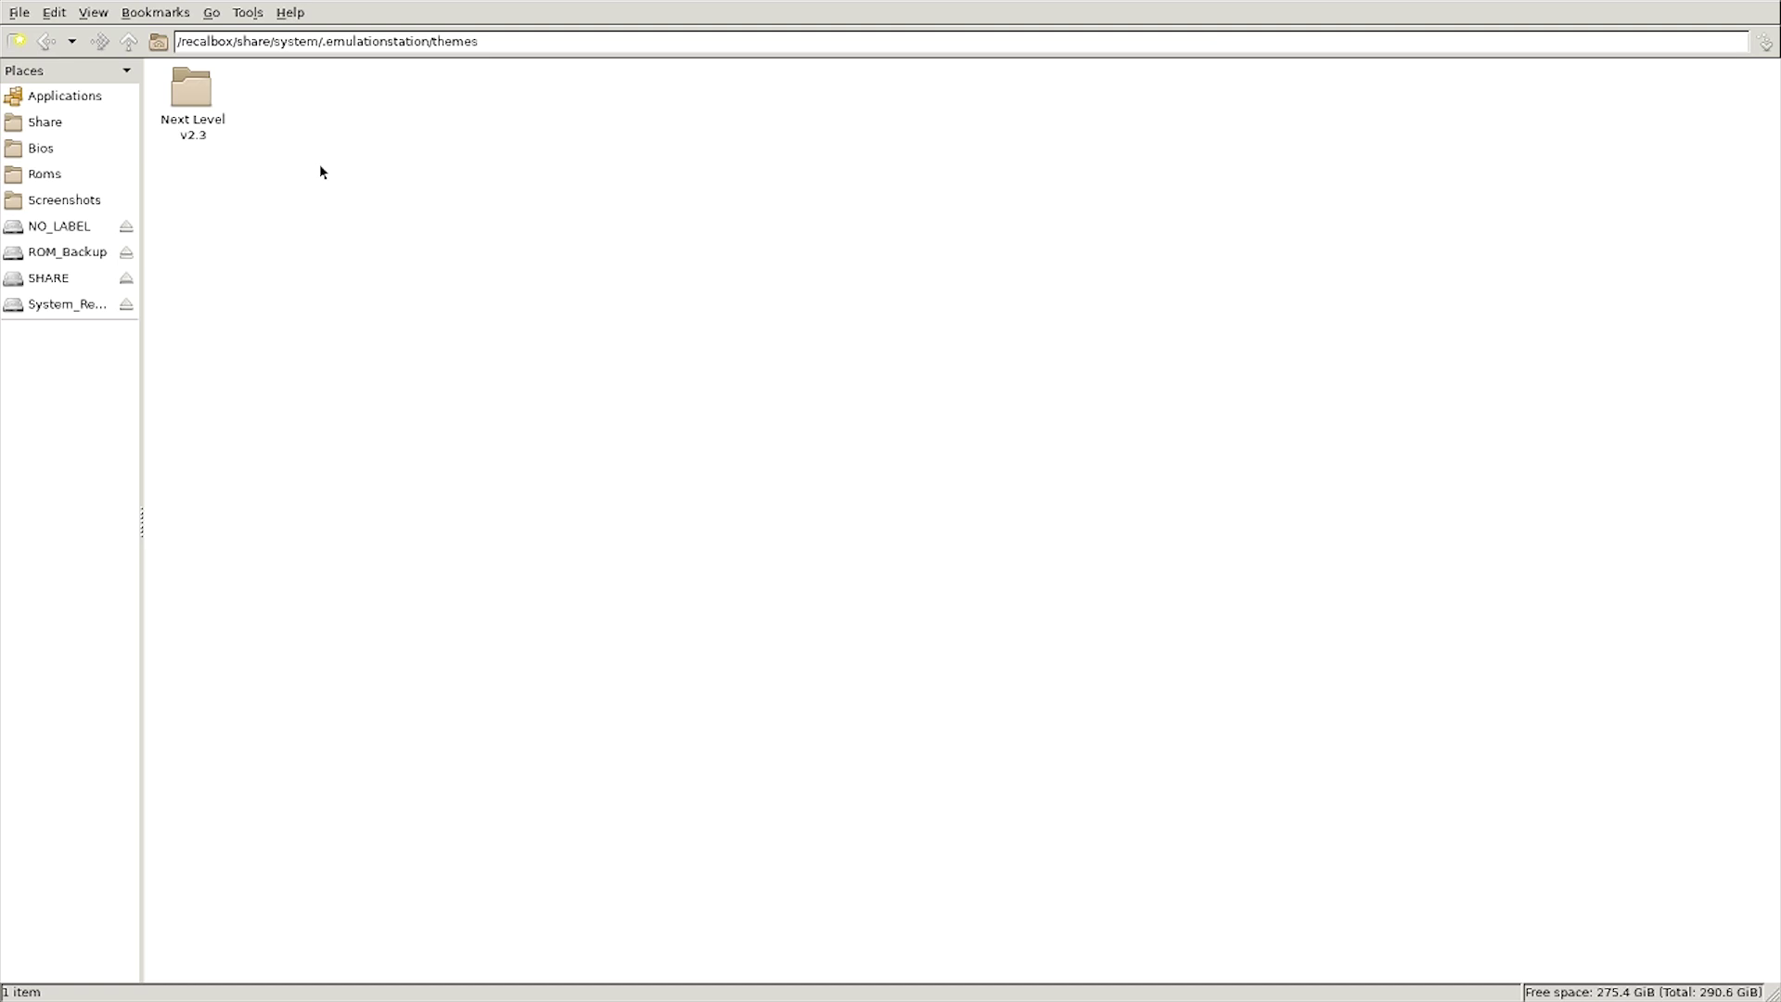
pyautogui.click(20, 13)
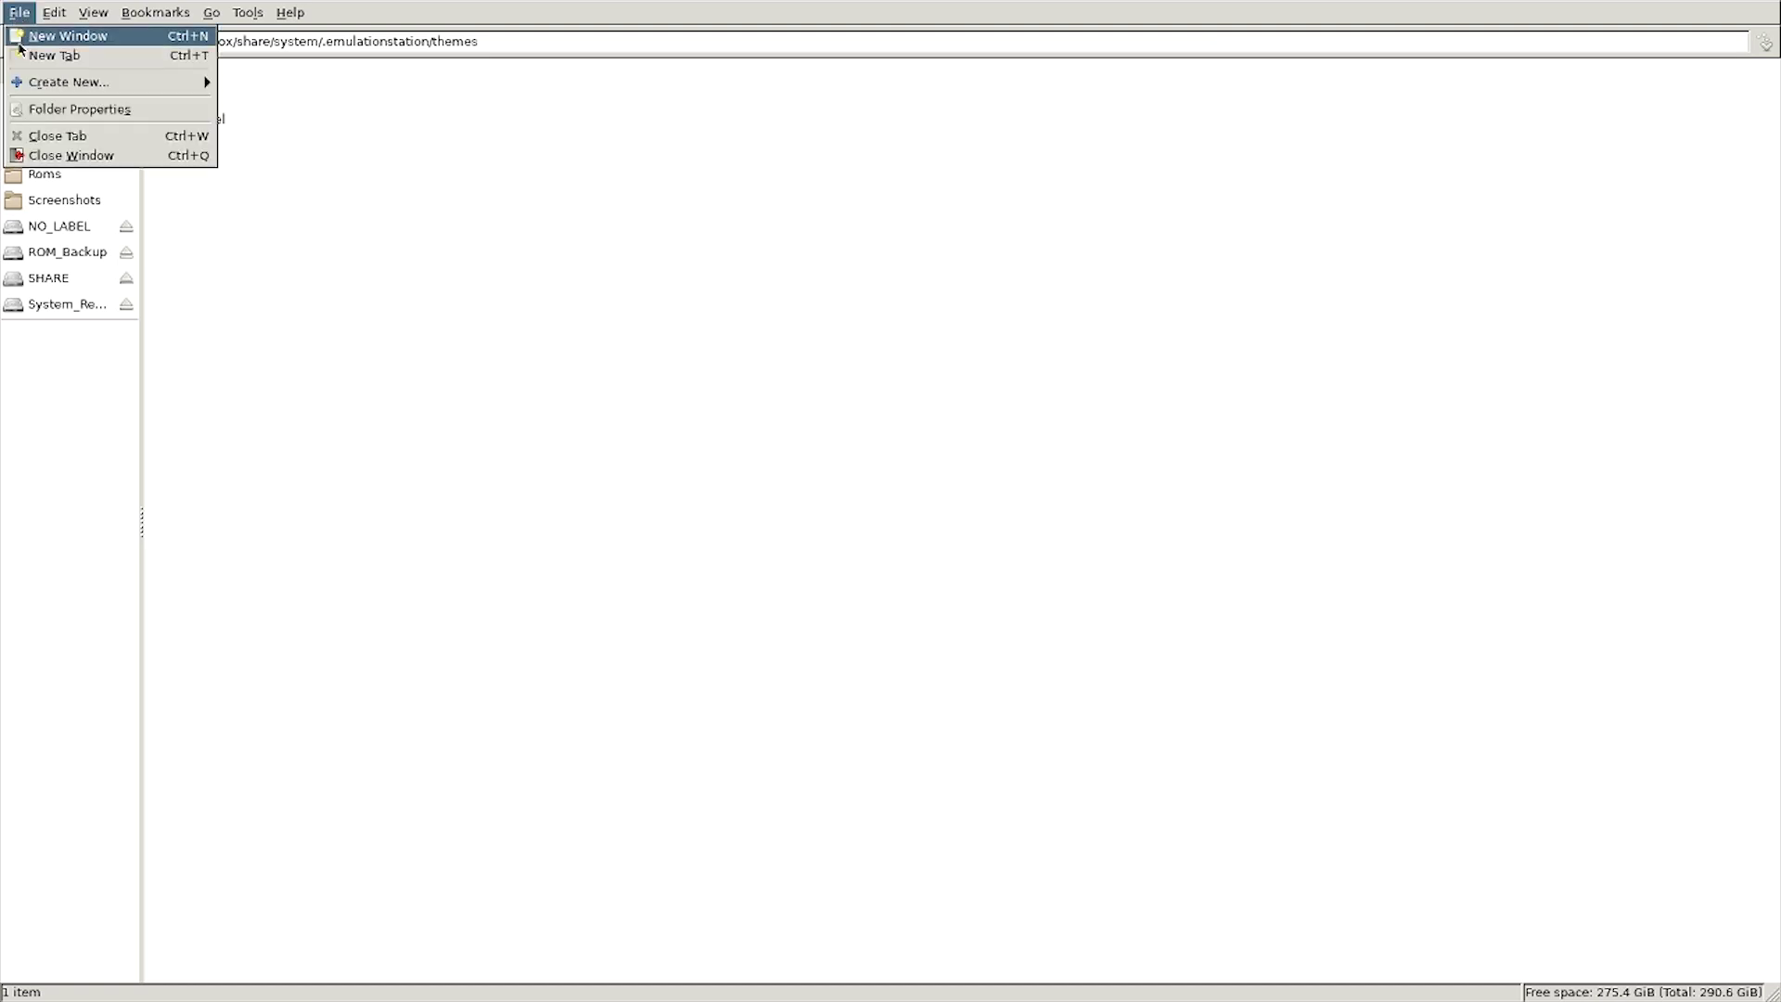
pyautogui.click(46, 155)
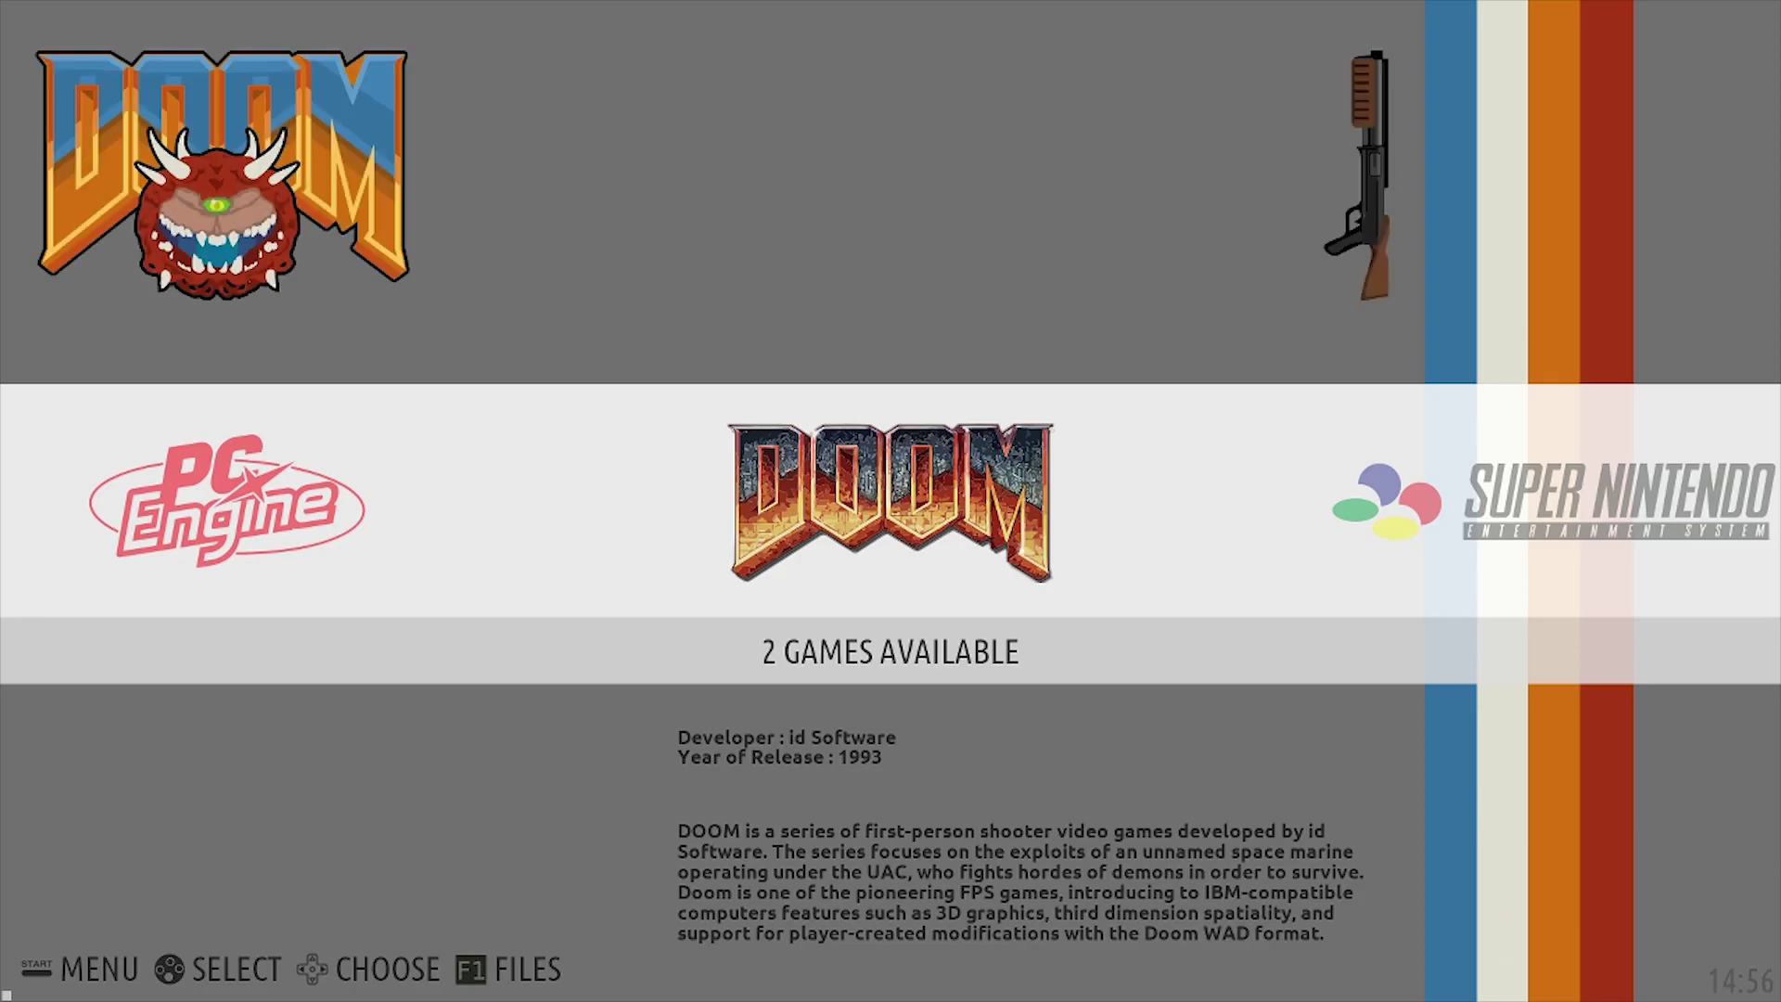
# Change the UI settings theme set from BATOCERA-LIGHT to NEXT LEVEL V2.
pyautogui.press('Return')
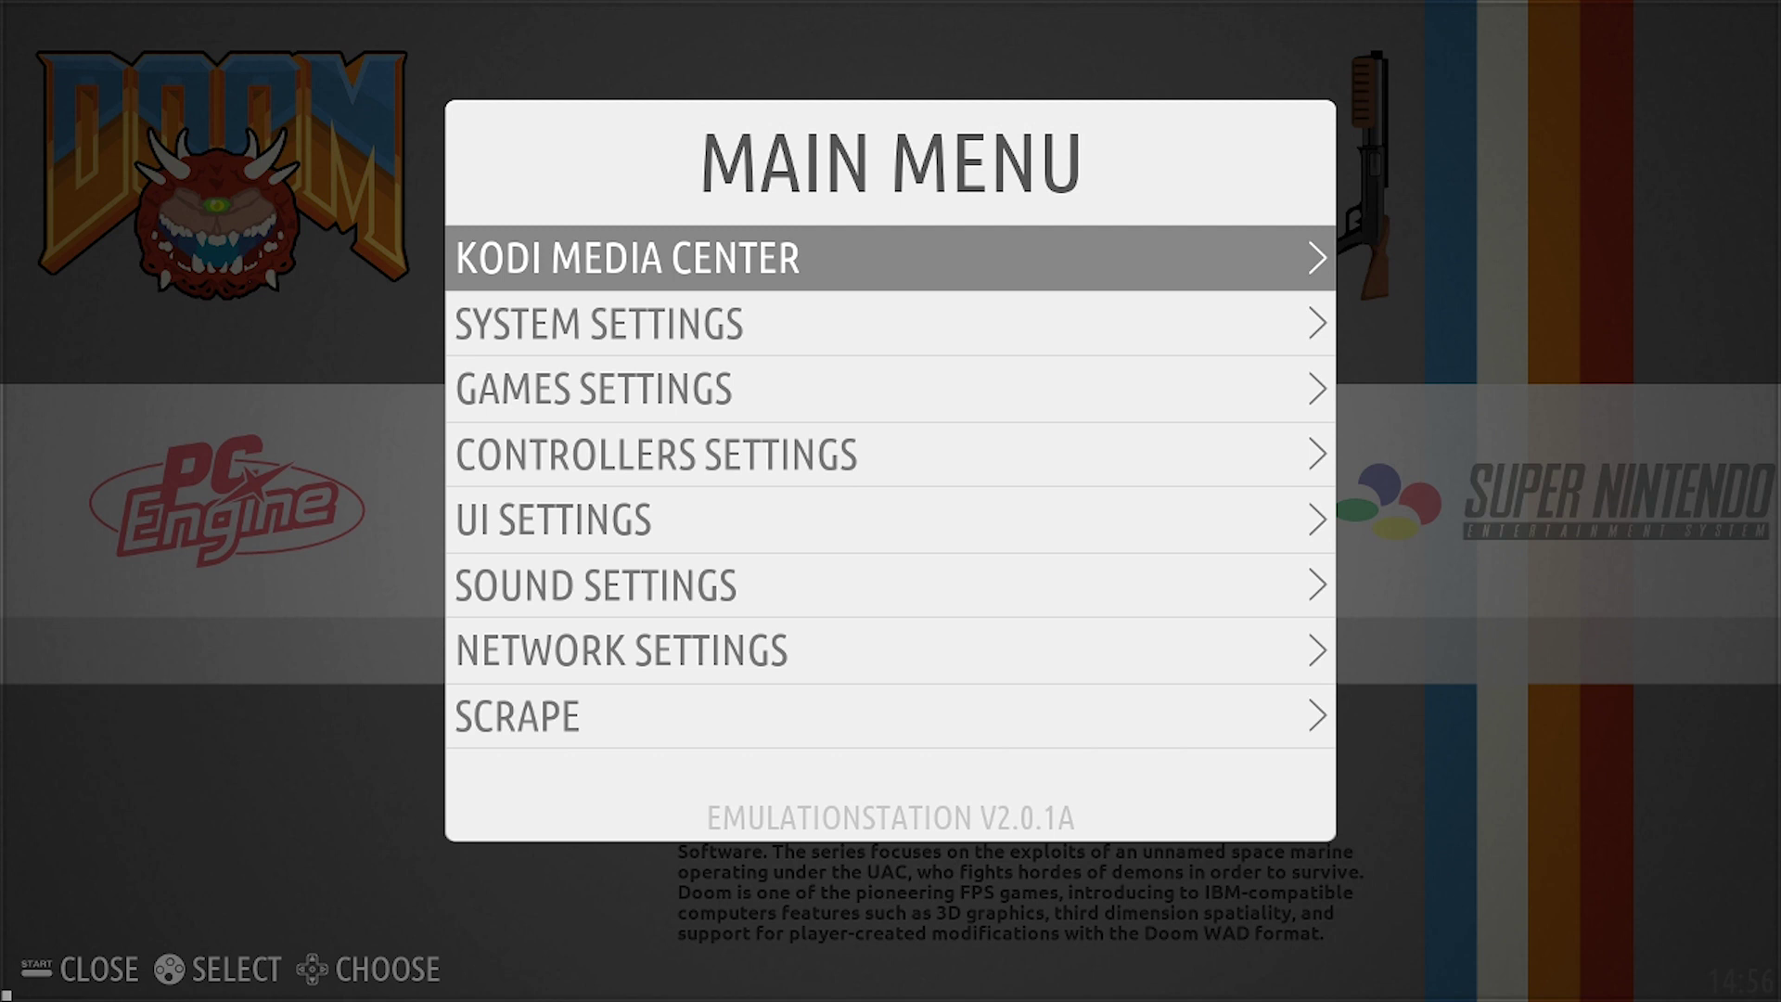
pyautogui.press('Down')
pyautogui.press('Down')
pyautogui.press('Down')
pyautogui.press('Down')
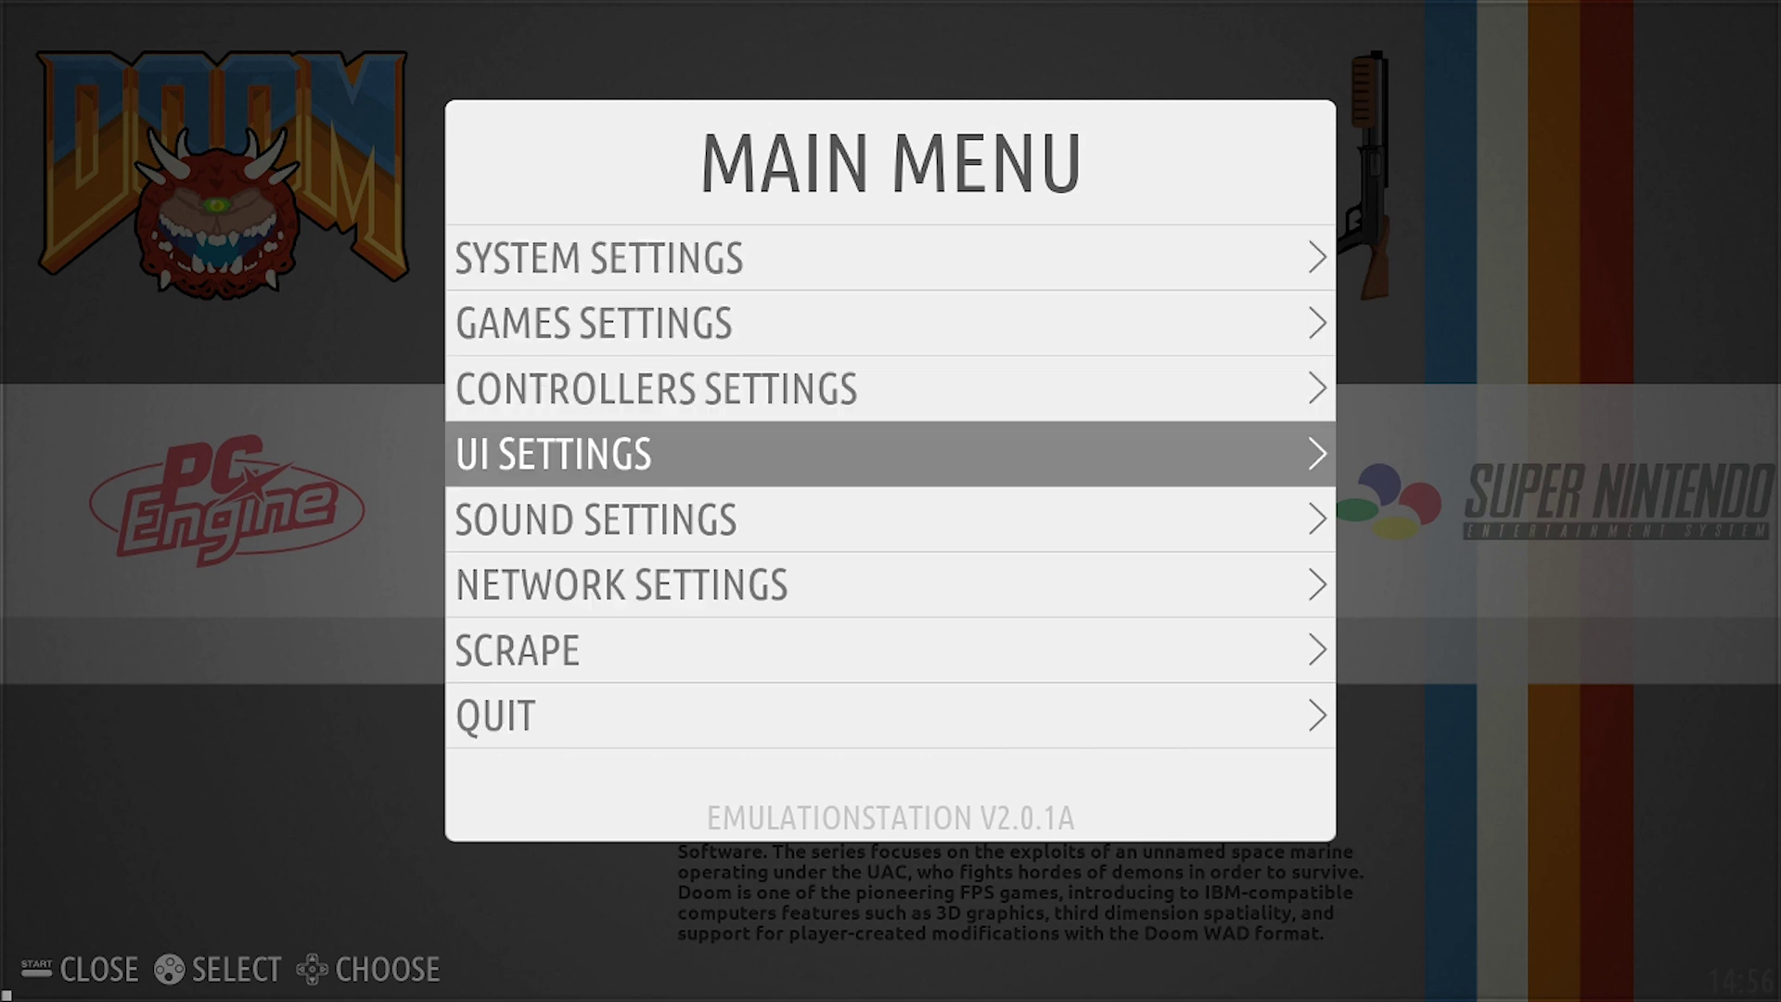
pyautogui.press('Return')
pyautogui.press('Down')
pyautogui.press('Down')
pyautogui.press('Down')
pyautogui.press('Down')
pyautogui.press('Down')
pyautogui.press('Down')
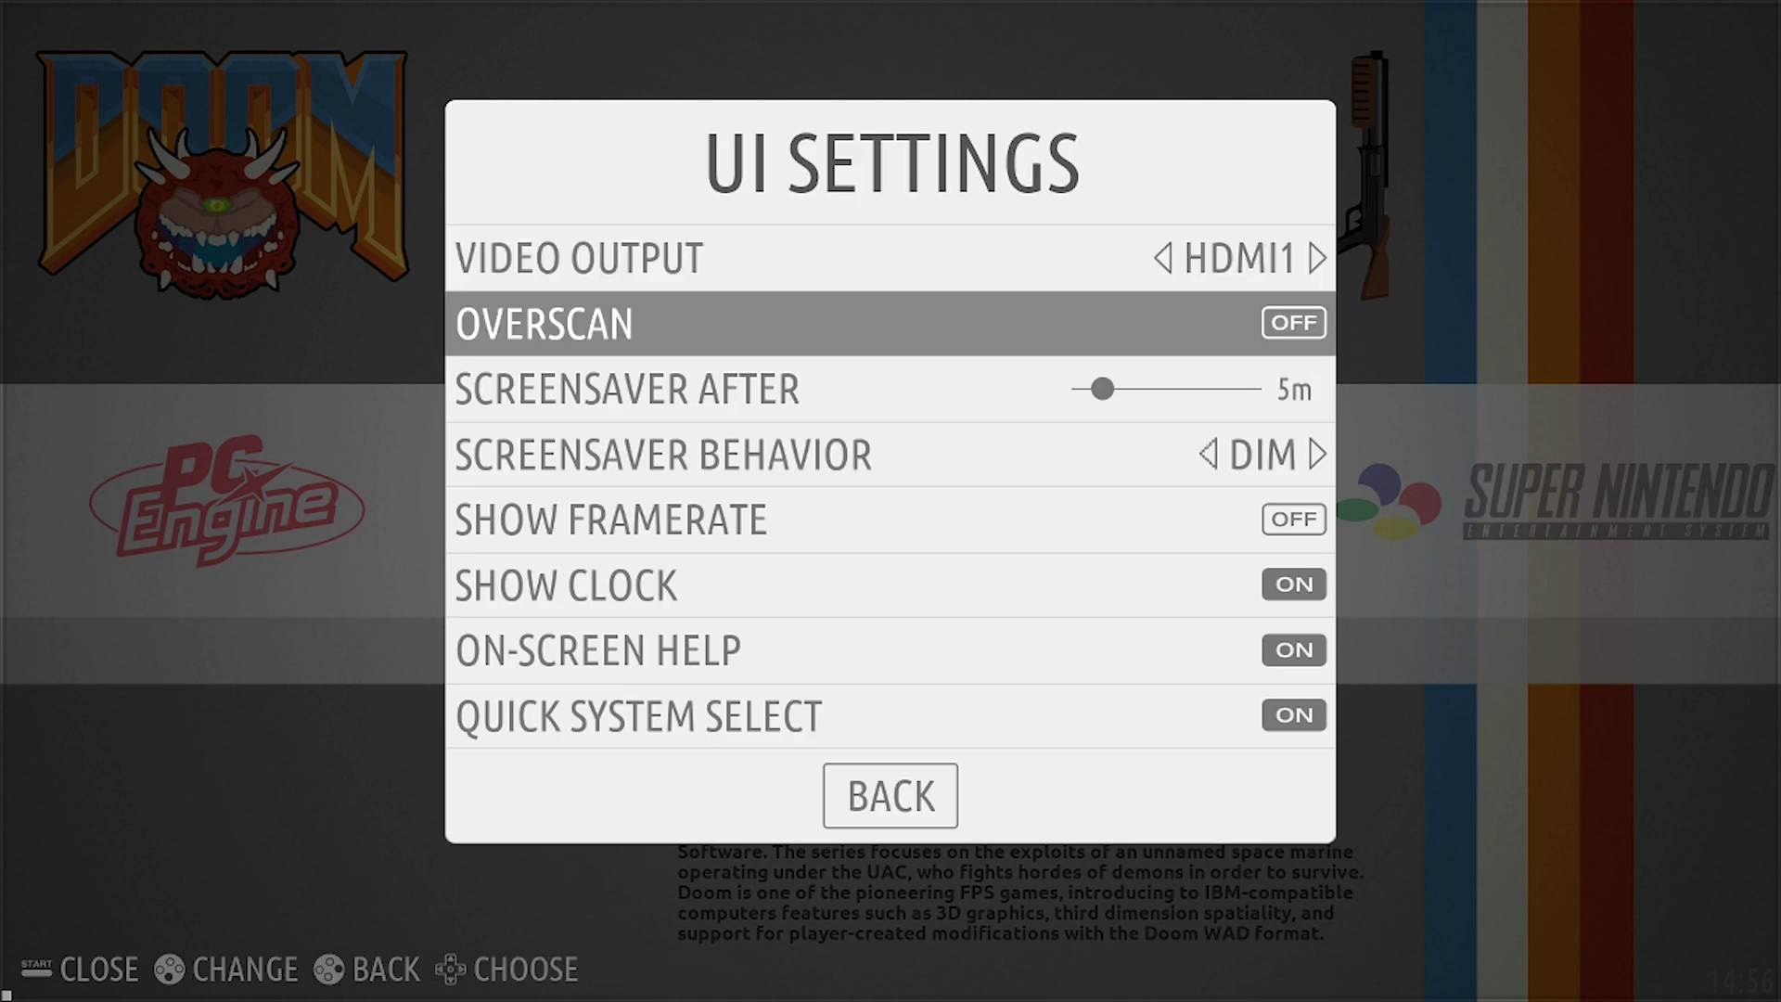
pyautogui.press('Down')
pyautogui.press('Down')
pyautogui.press('Down')
pyautogui.press('Down')
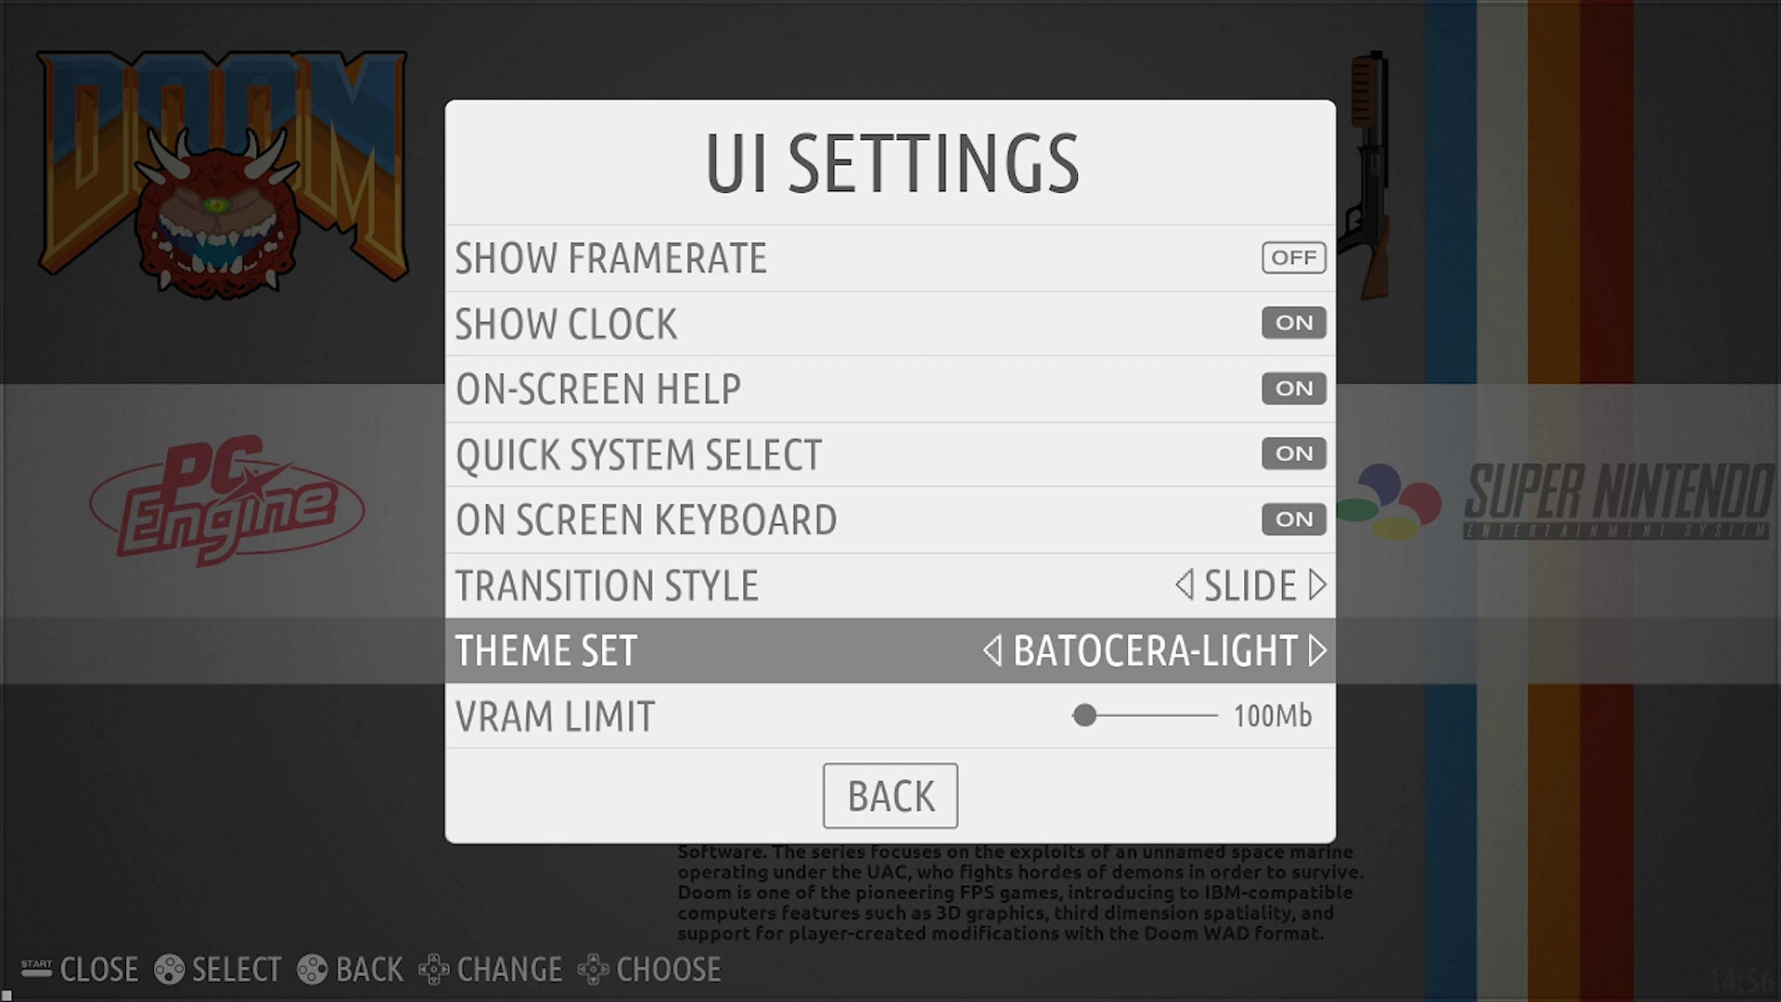
pyautogui.press('Right')
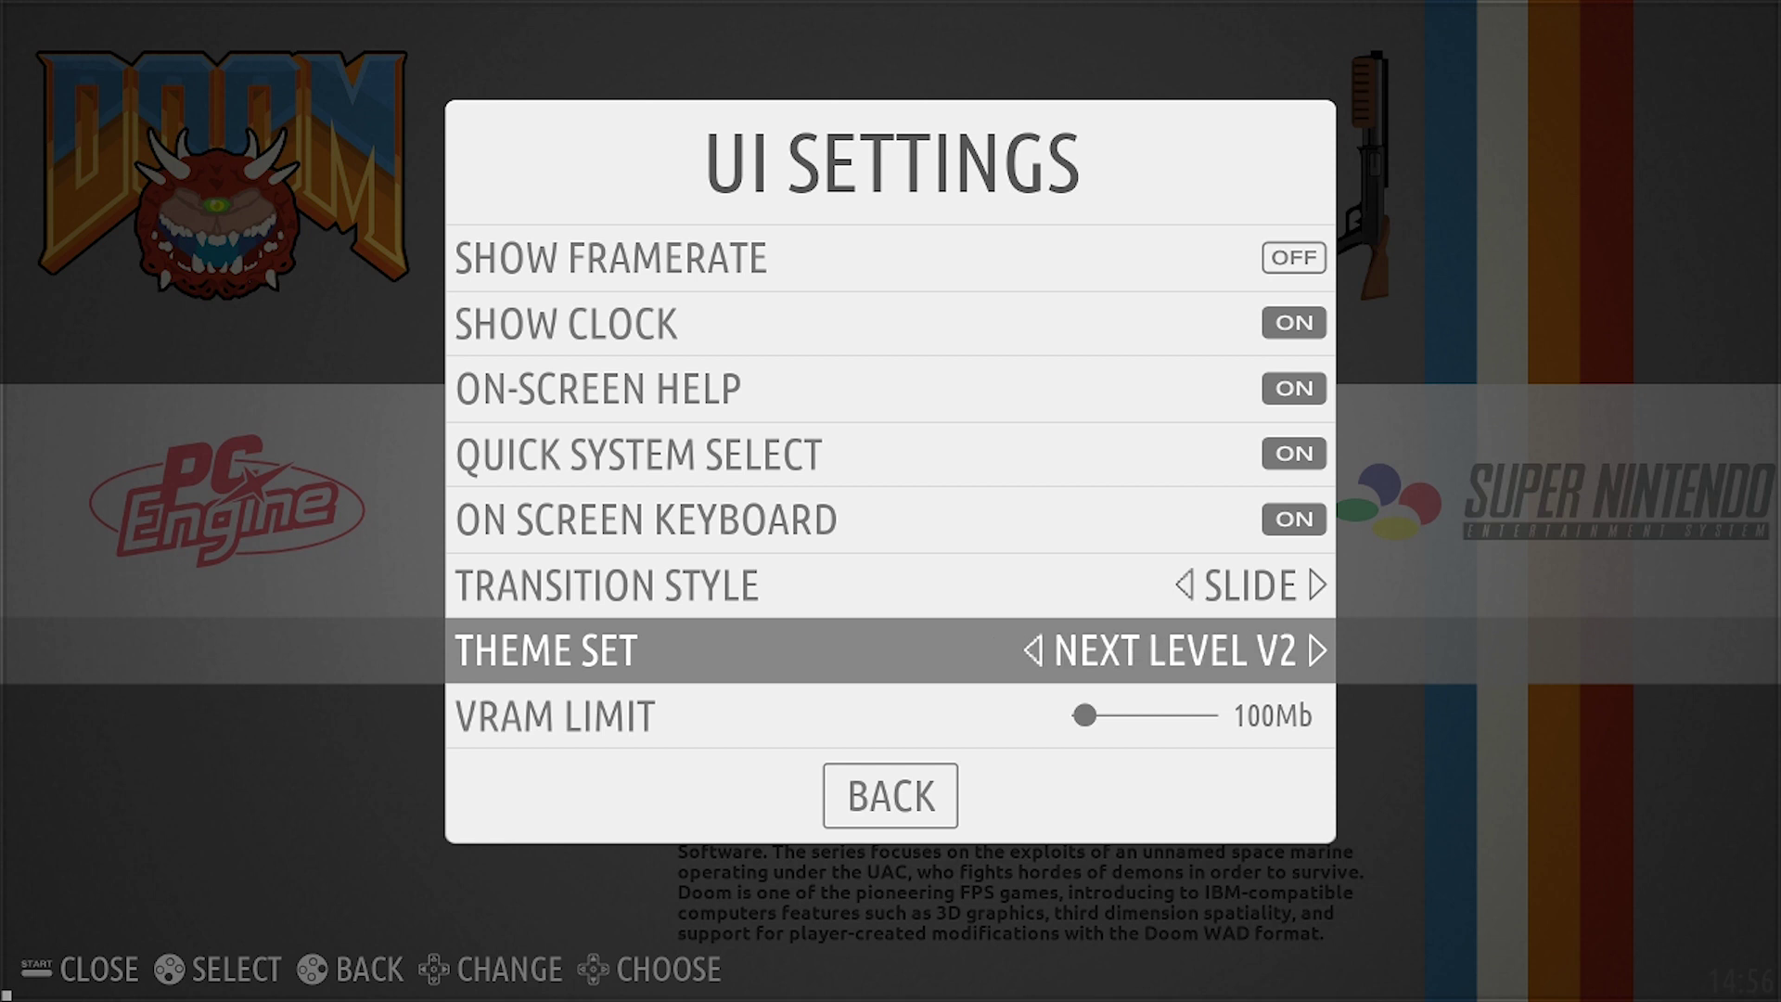
pyautogui.press('Escape')
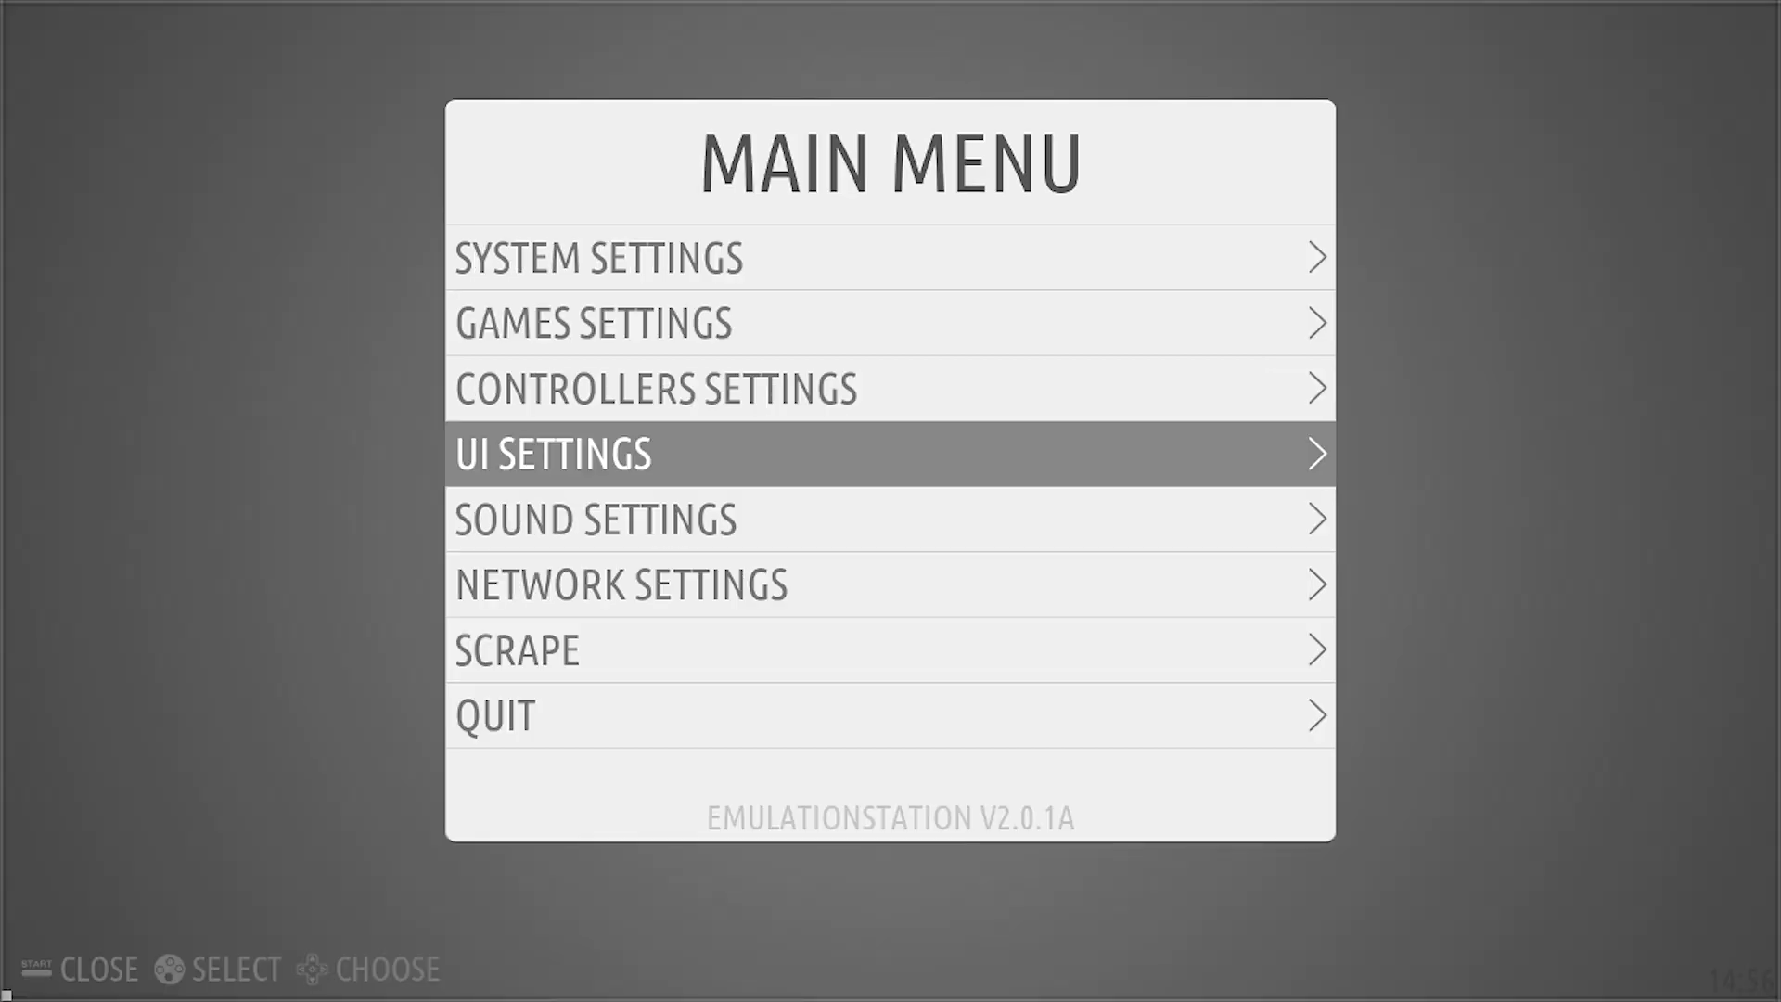
# Run UPDATE GAMES LISTS from the Games Settings menu.
pyautogui.press('Up')
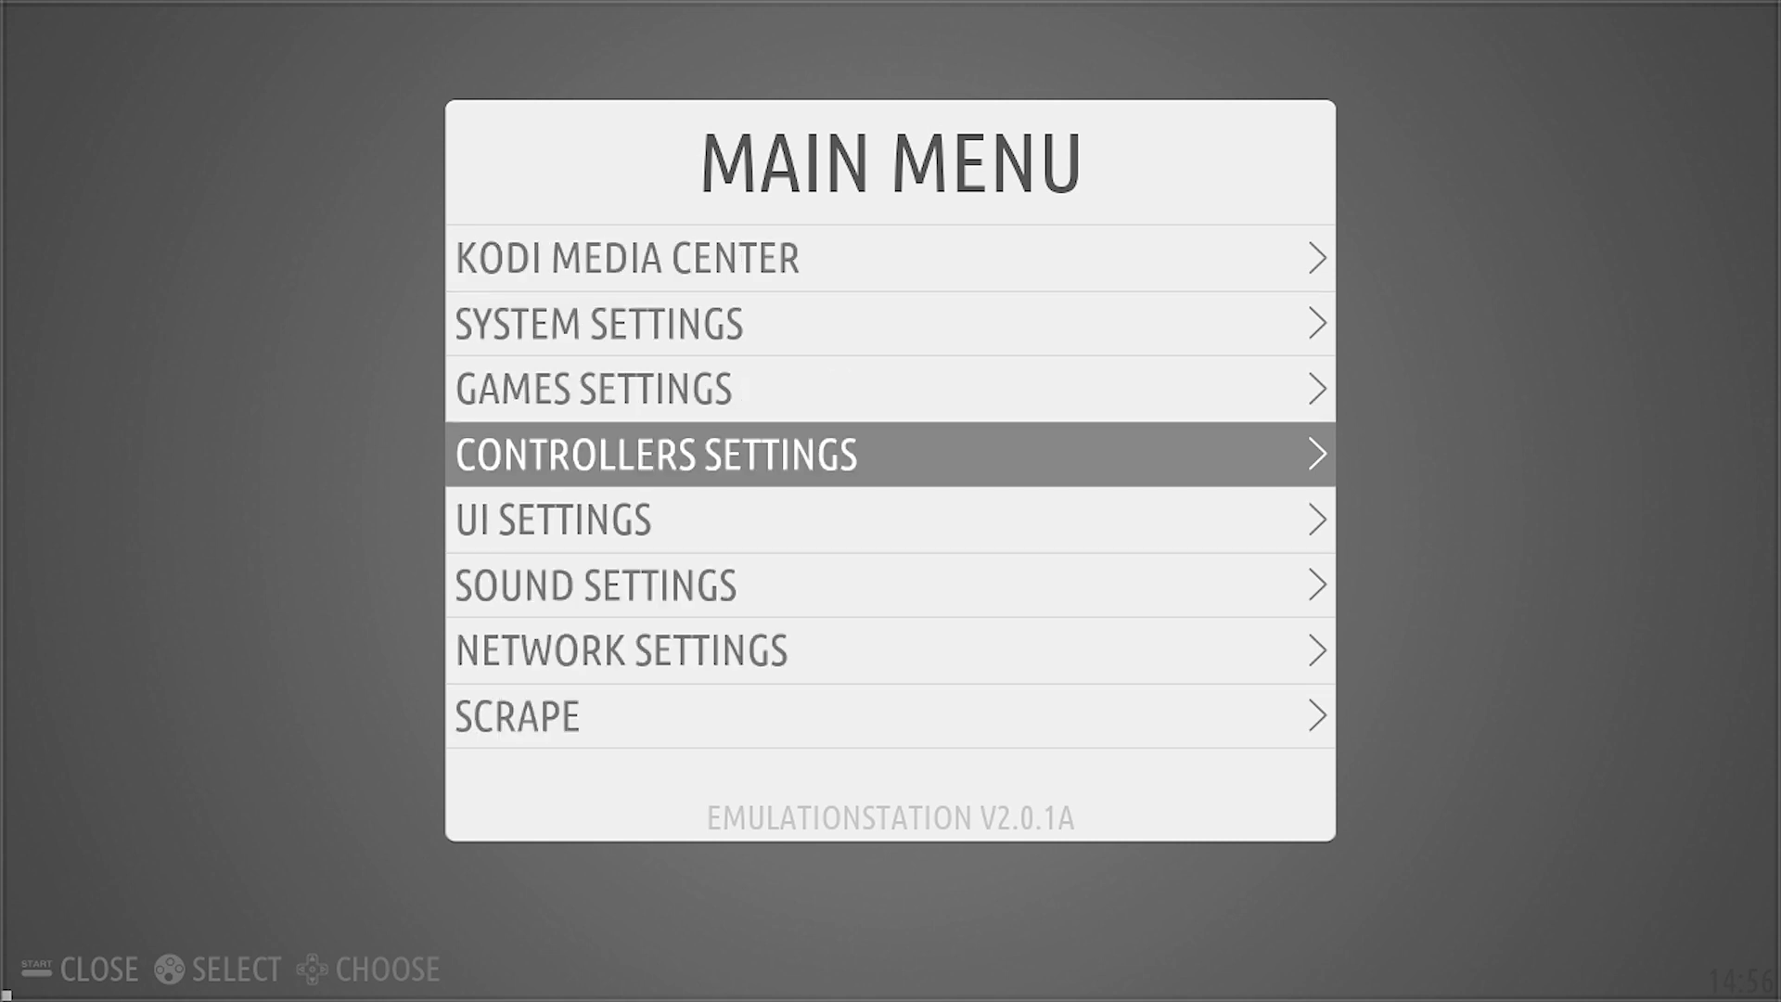
pyautogui.press('Up')
pyautogui.press('Return')
pyautogui.press('Down')
pyautogui.press('Down')
pyautogui.press('Down')
pyautogui.press('Down')
pyautogui.press('Down')
pyautogui.press('Down')
pyautogui.press('Down')
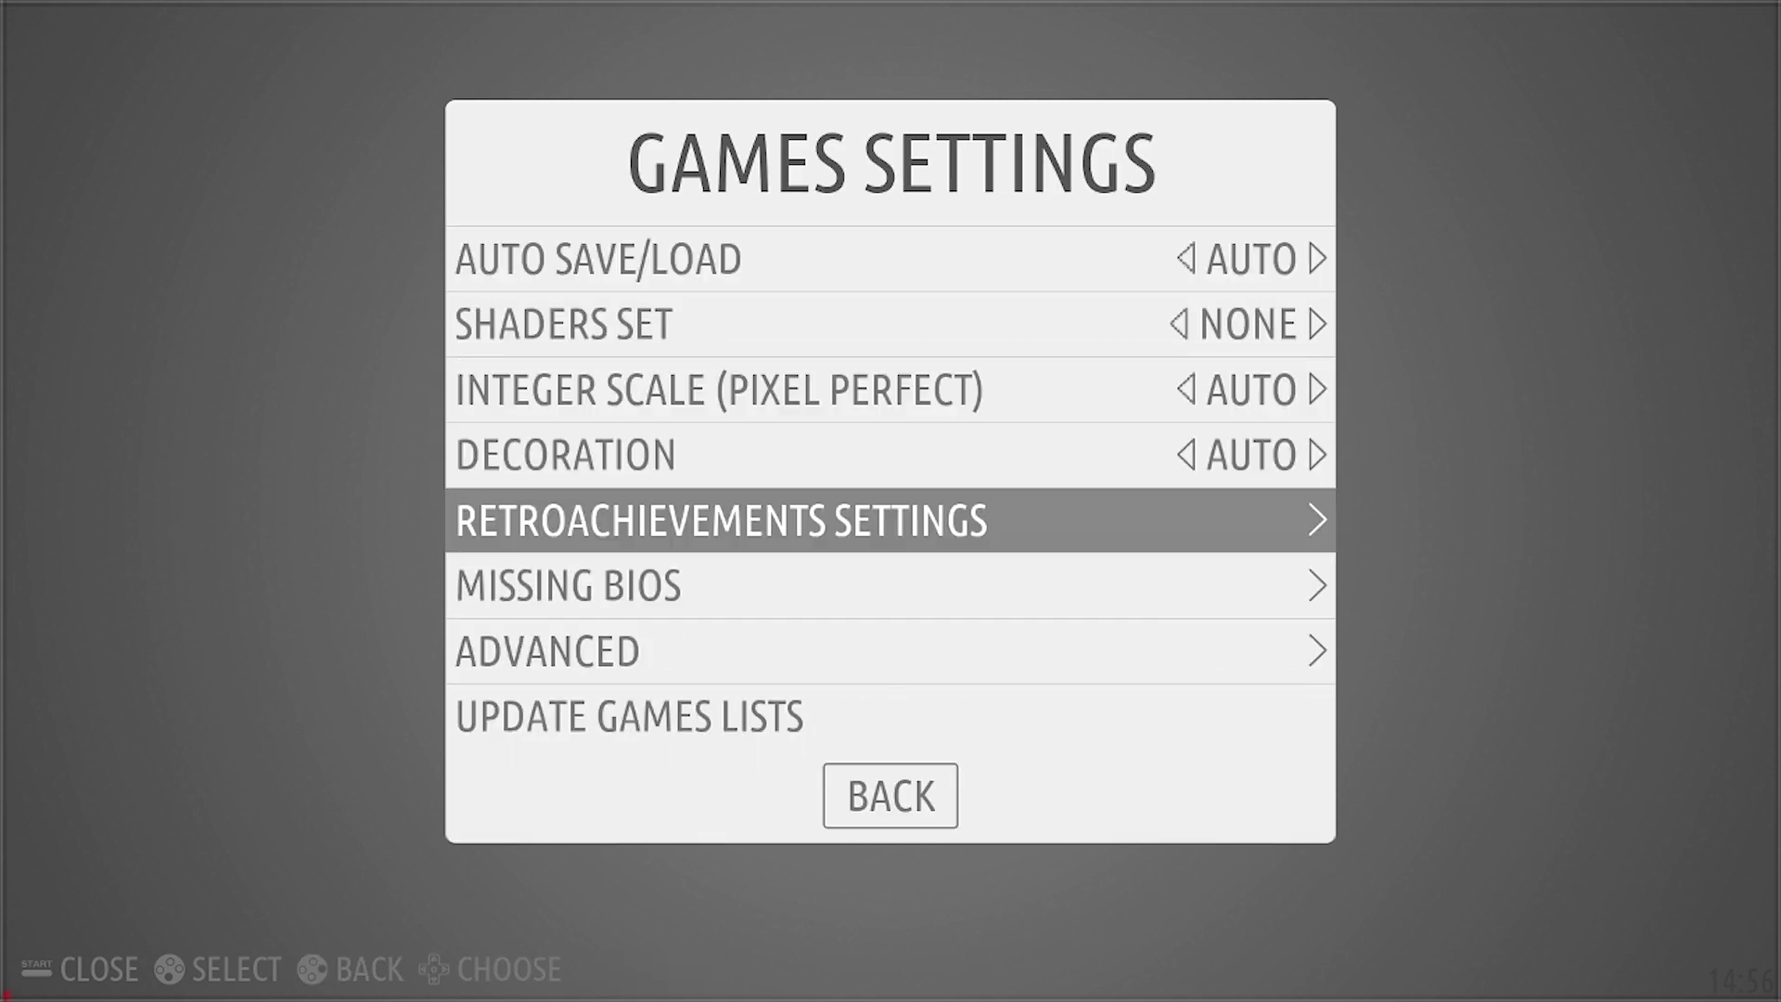
pyautogui.press('Down')
pyautogui.press('Down')
pyautogui.press('Down')
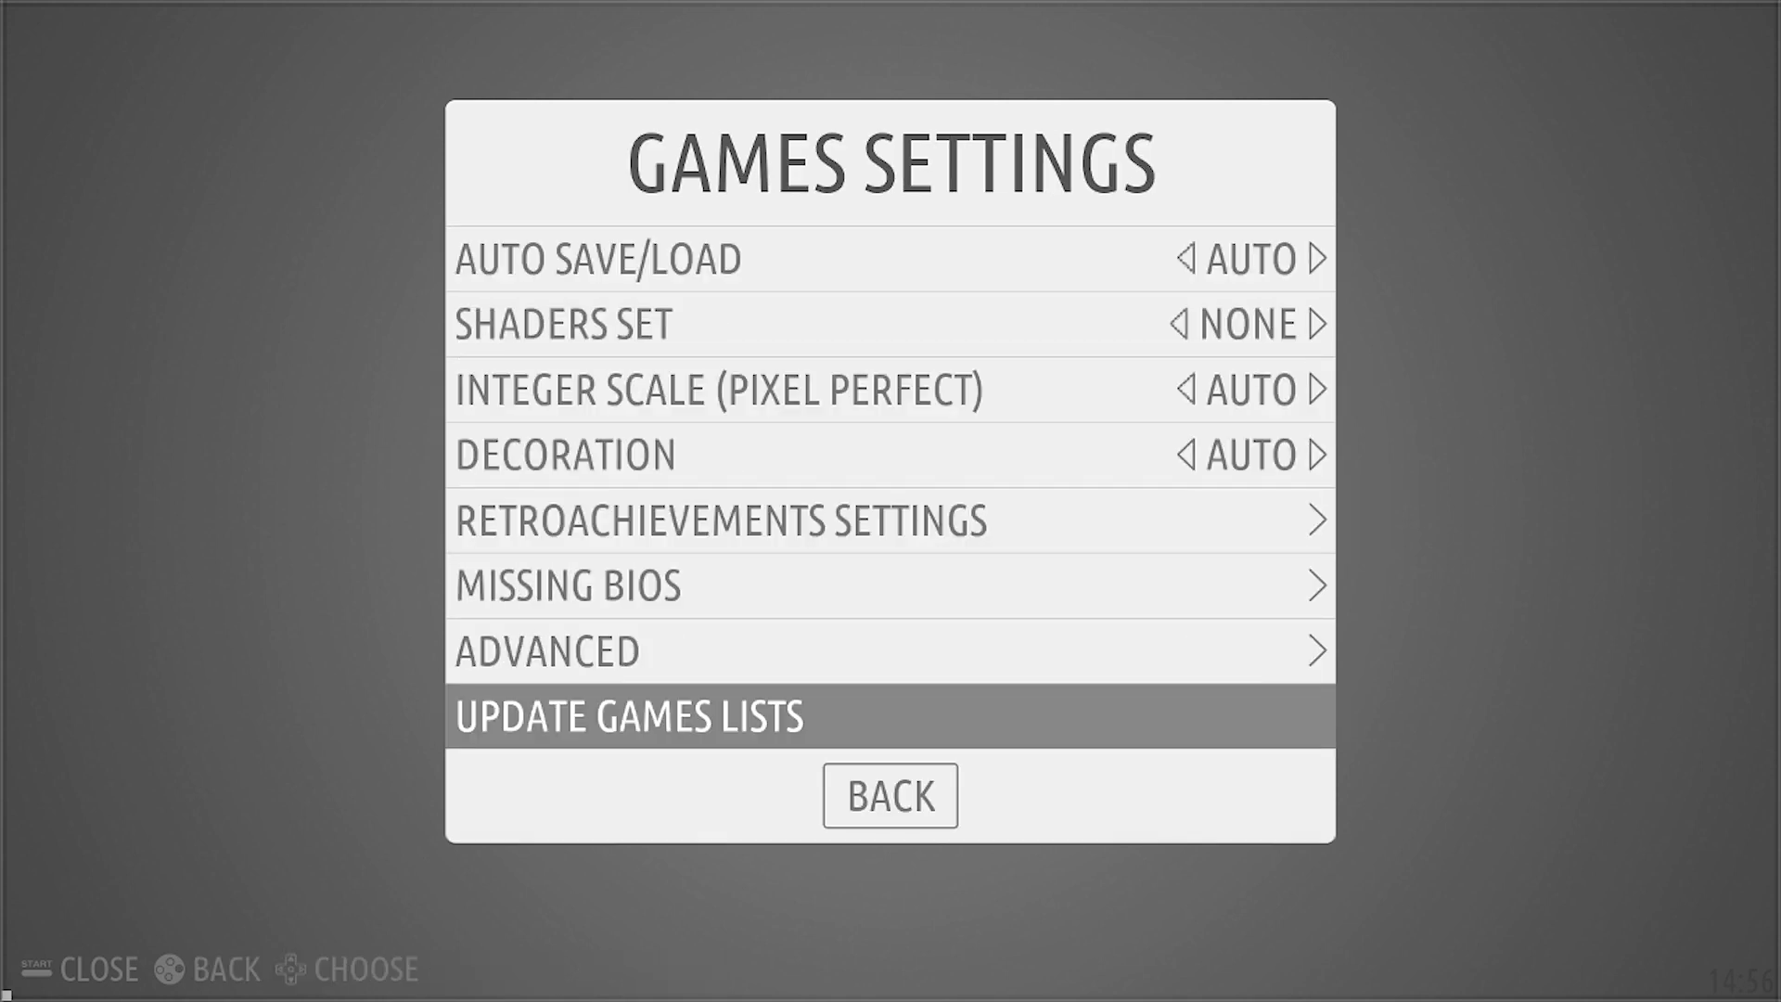
pyautogui.press('Return')
pyautogui.press('Return')
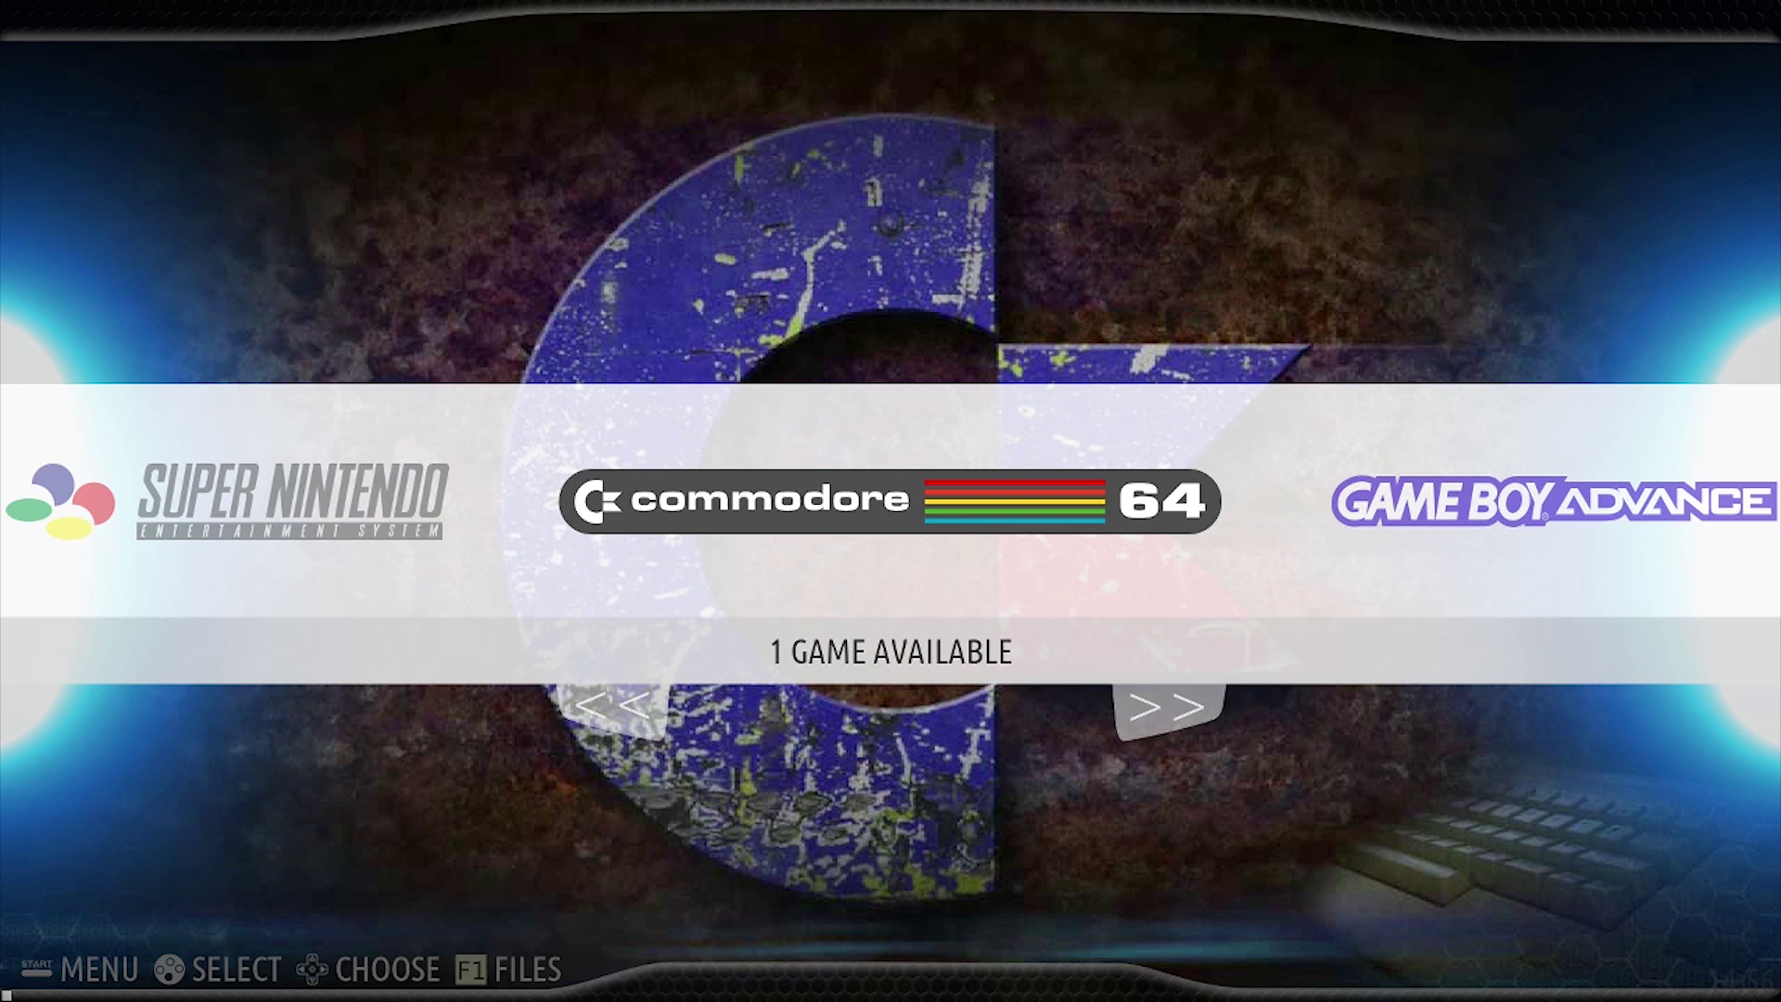
# Browse the Next Level V2 carousel through Game Boy Advance, NES's game list, PC Engine, DOOM, to Super Nintendo.
pyautogui.press('Right')
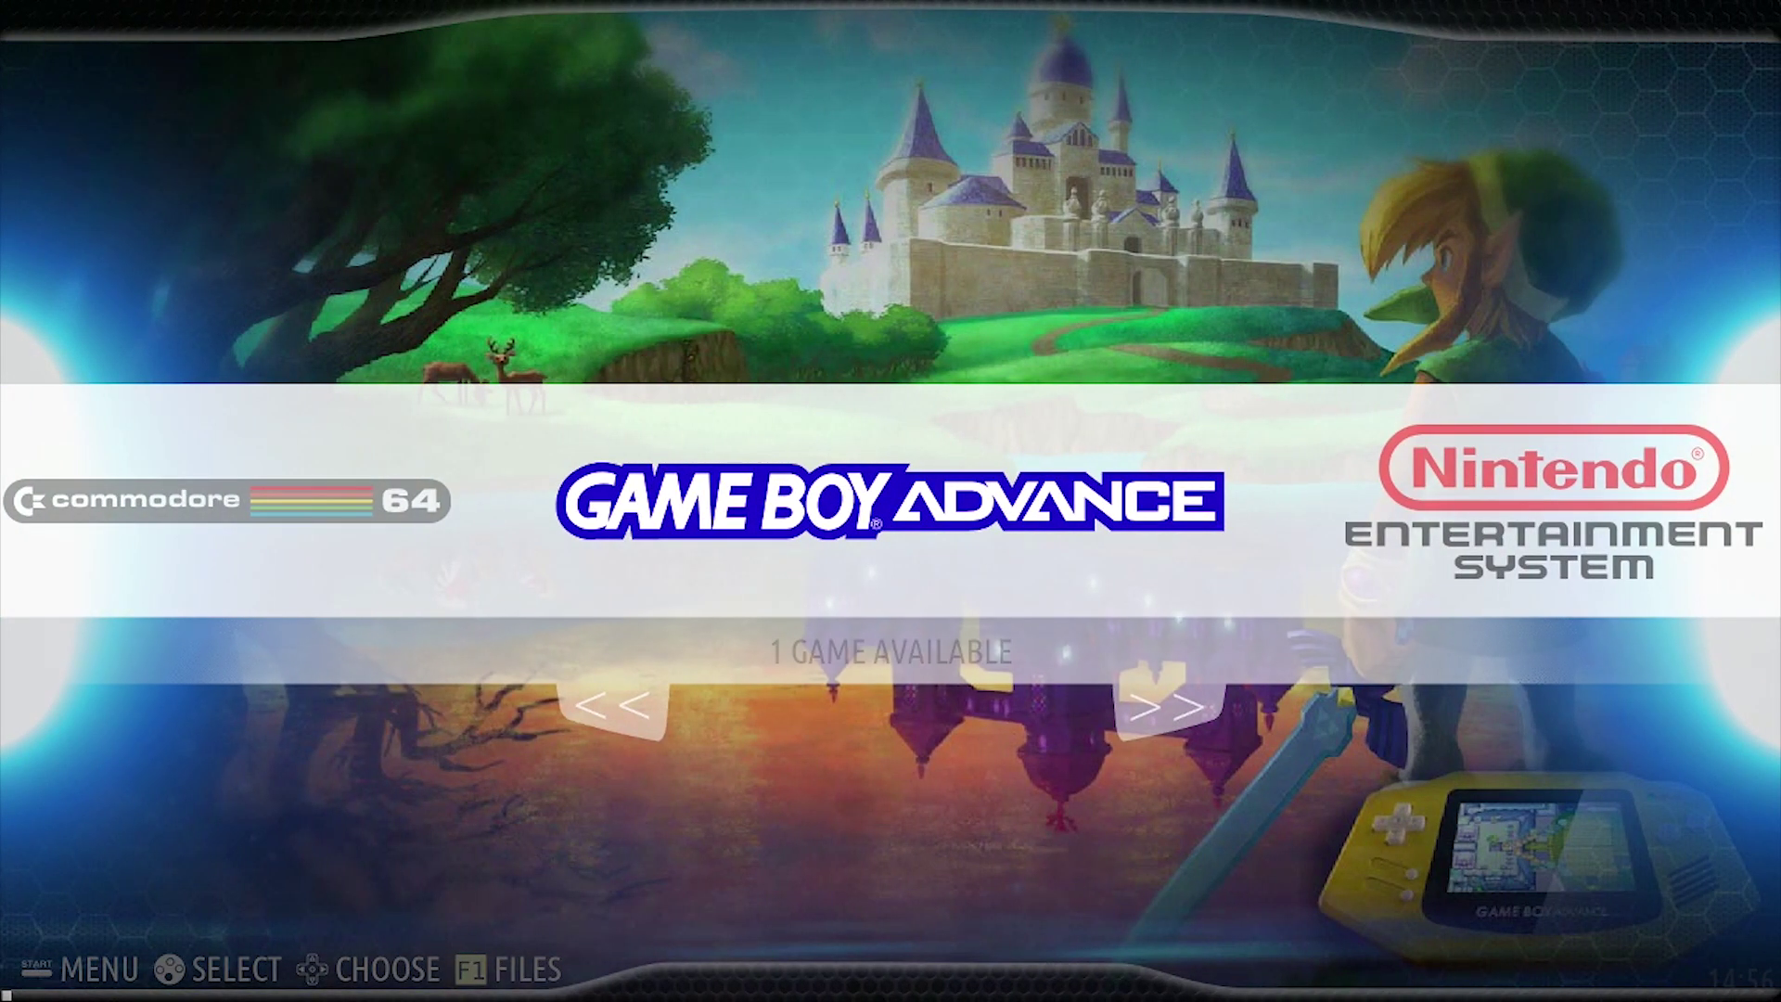
pyautogui.press('Right')
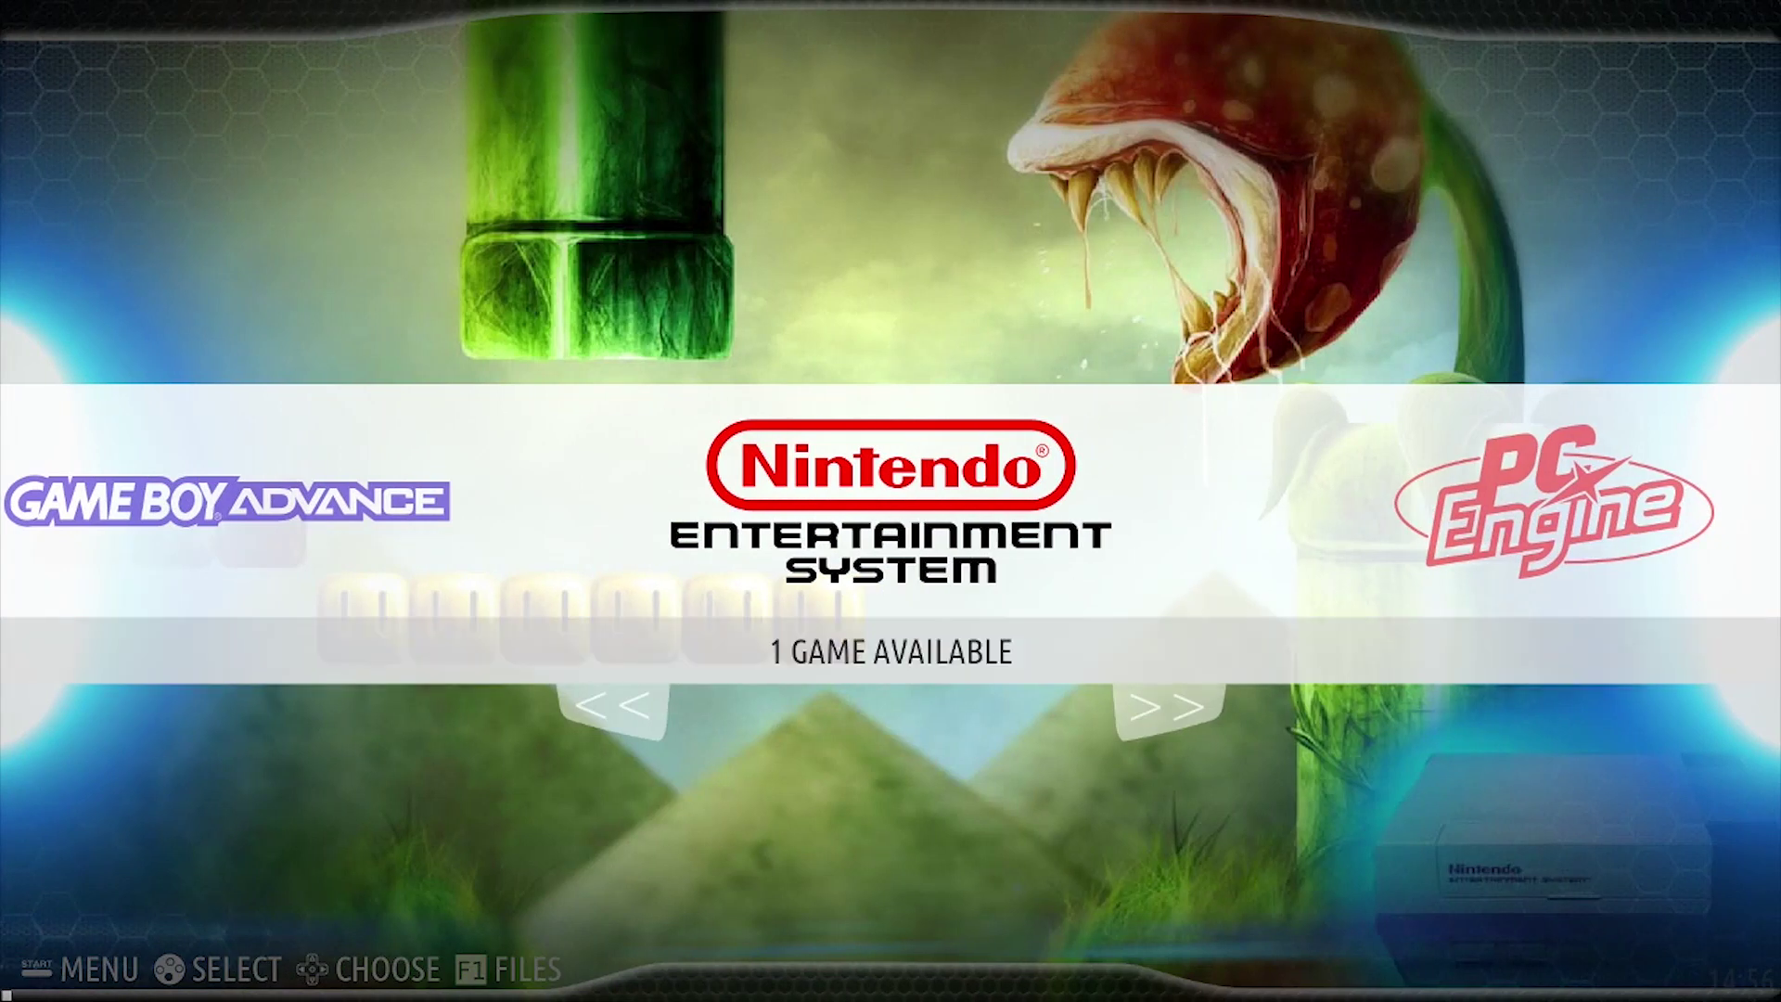
pyautogui.press('Return')
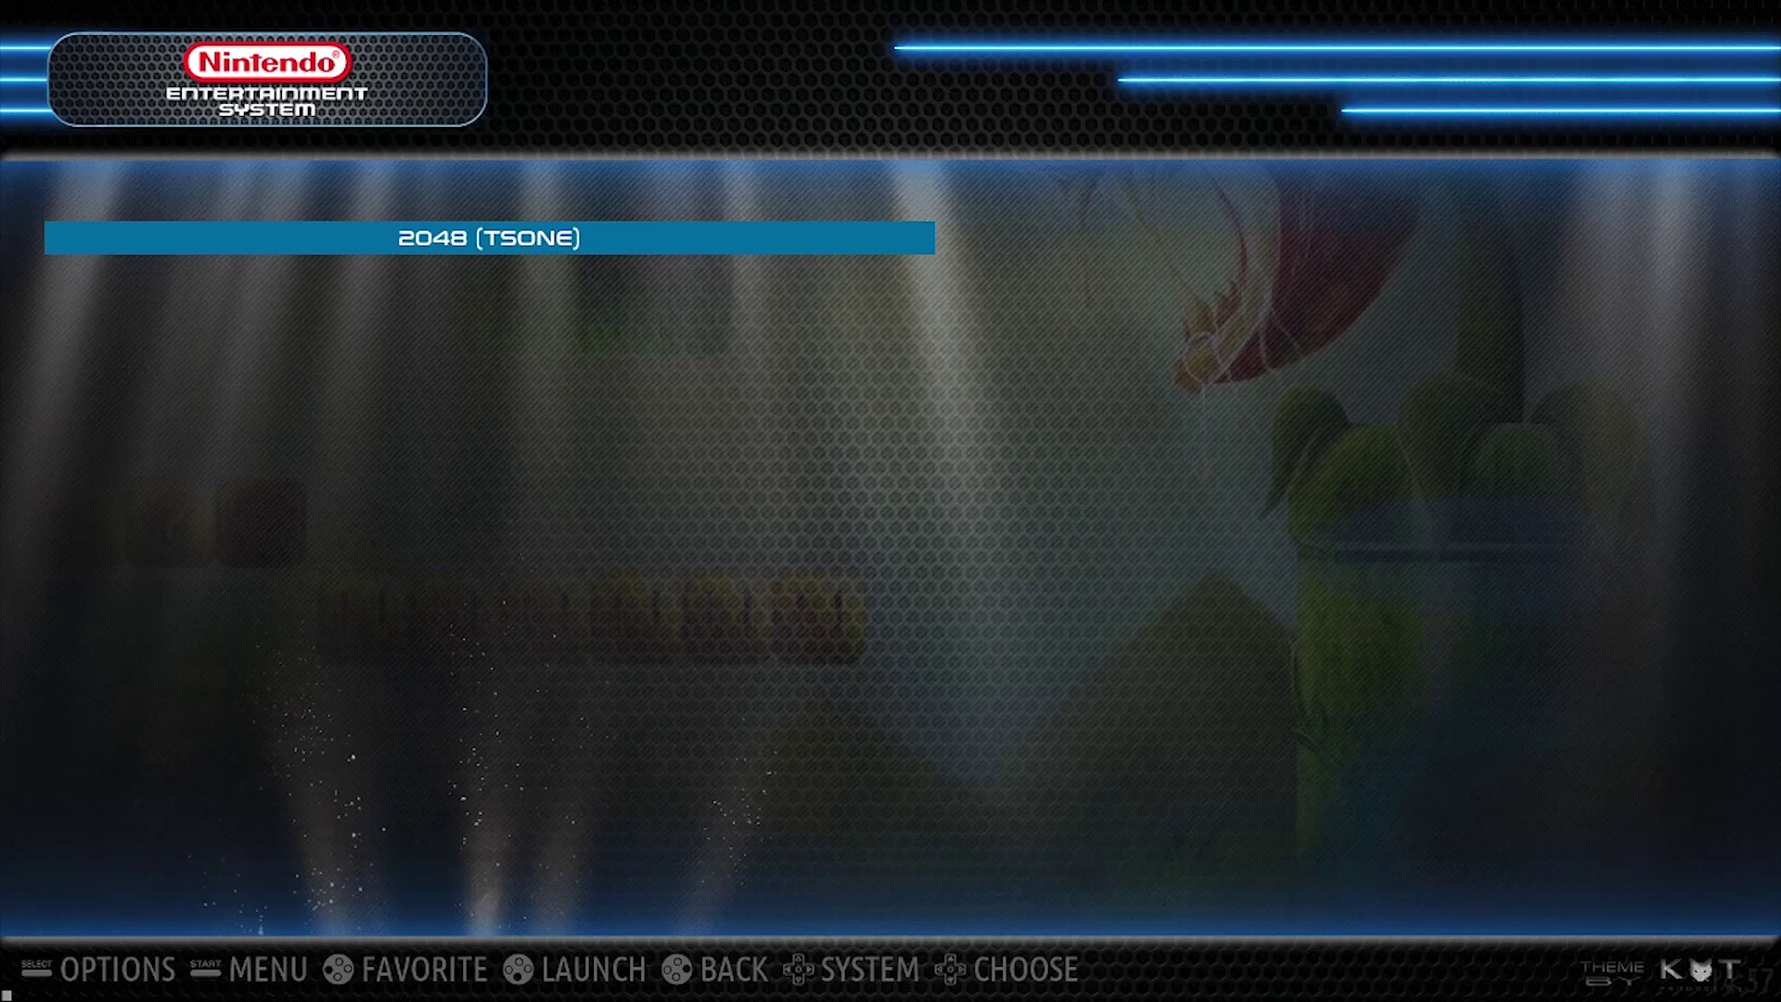
pyautogui.press('Escape')
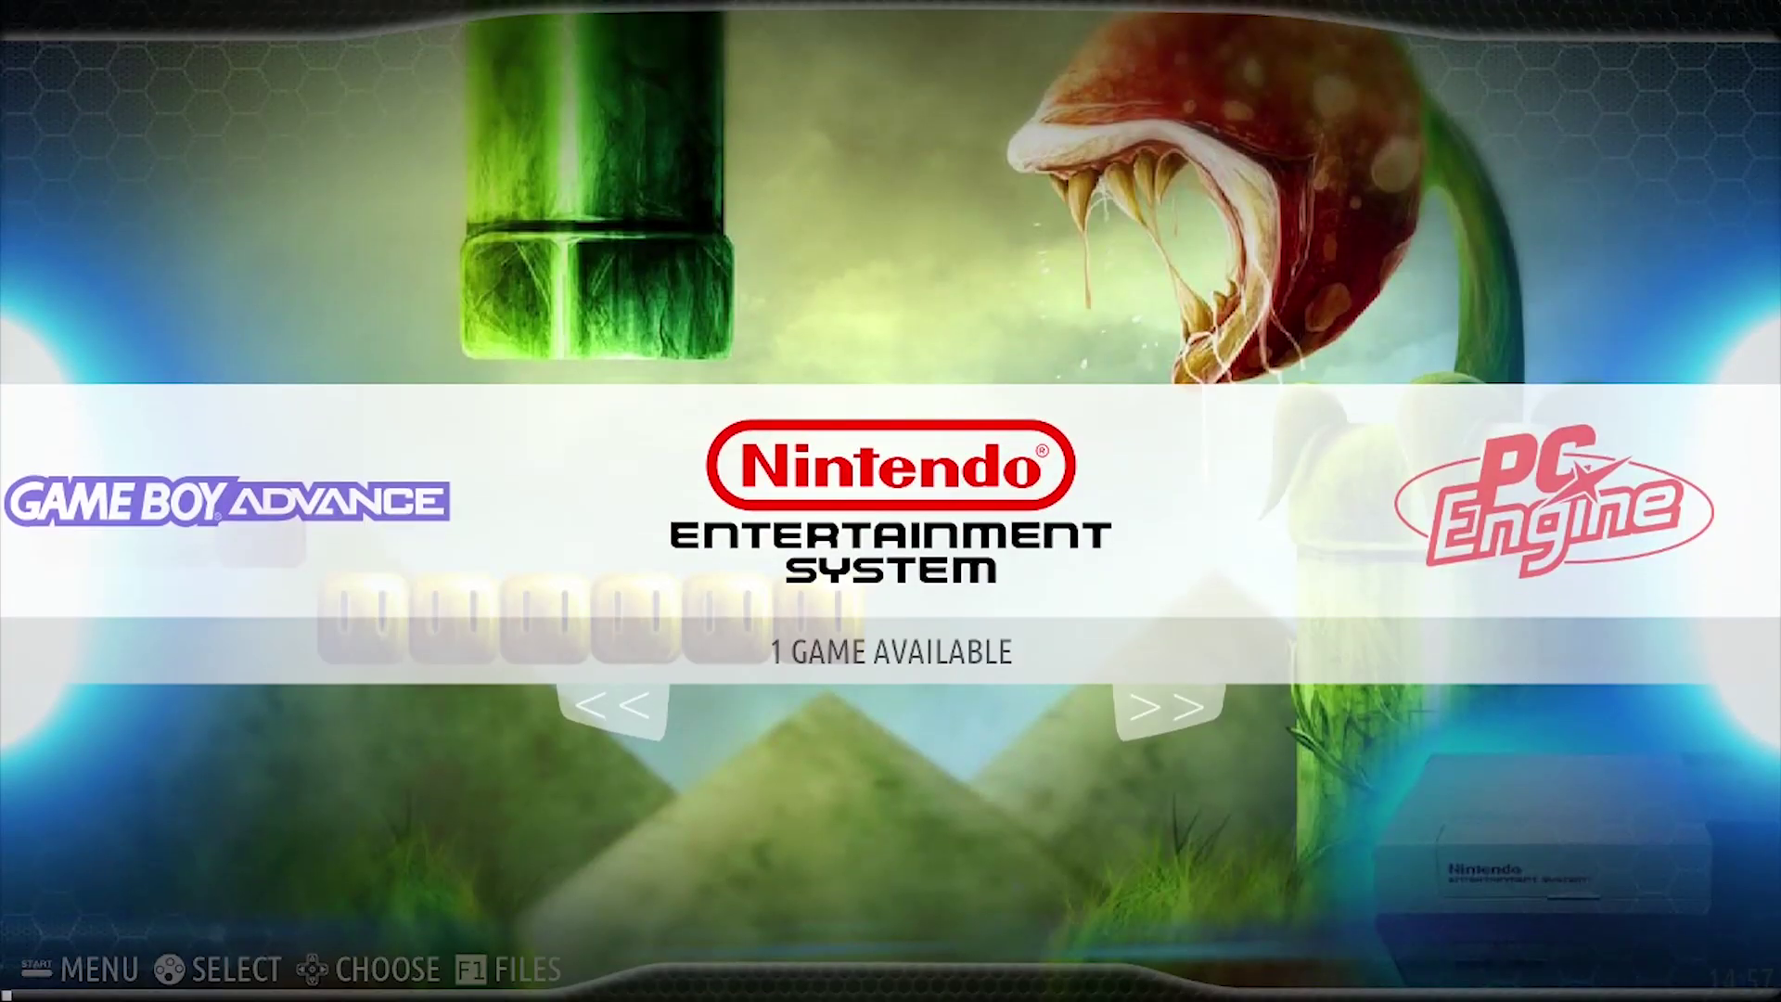
pyautogui.press('Right')
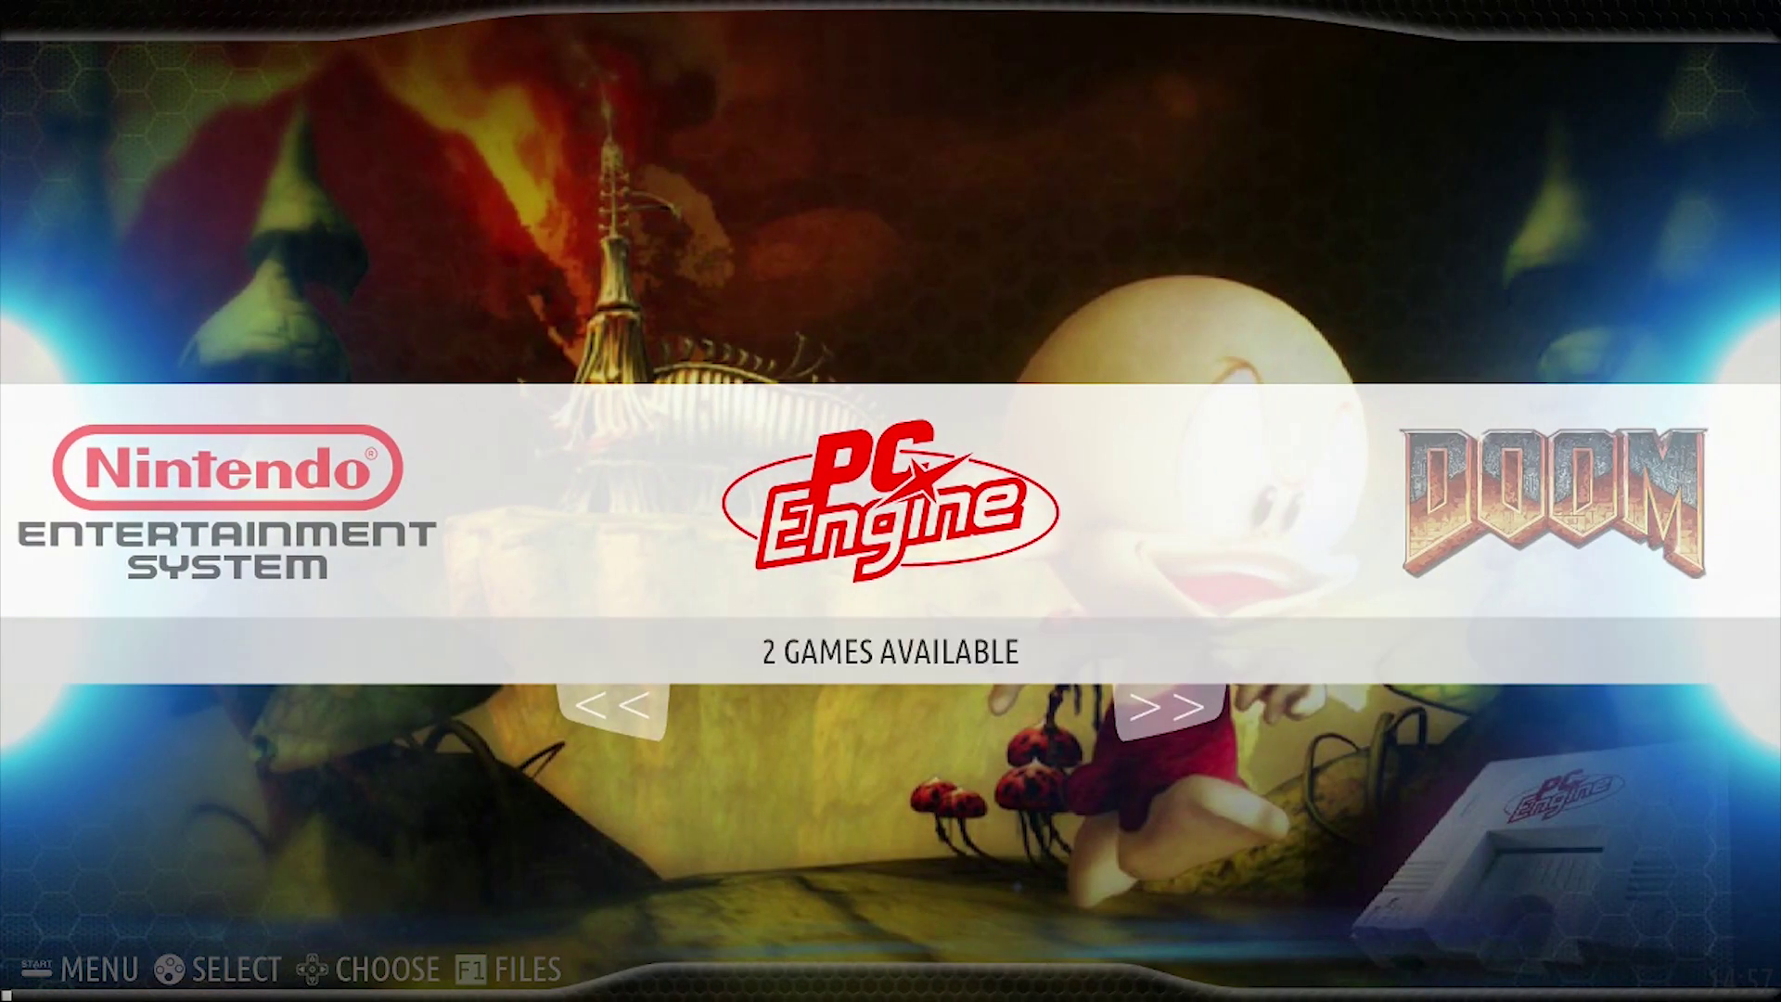
pyautogui.press('Right')
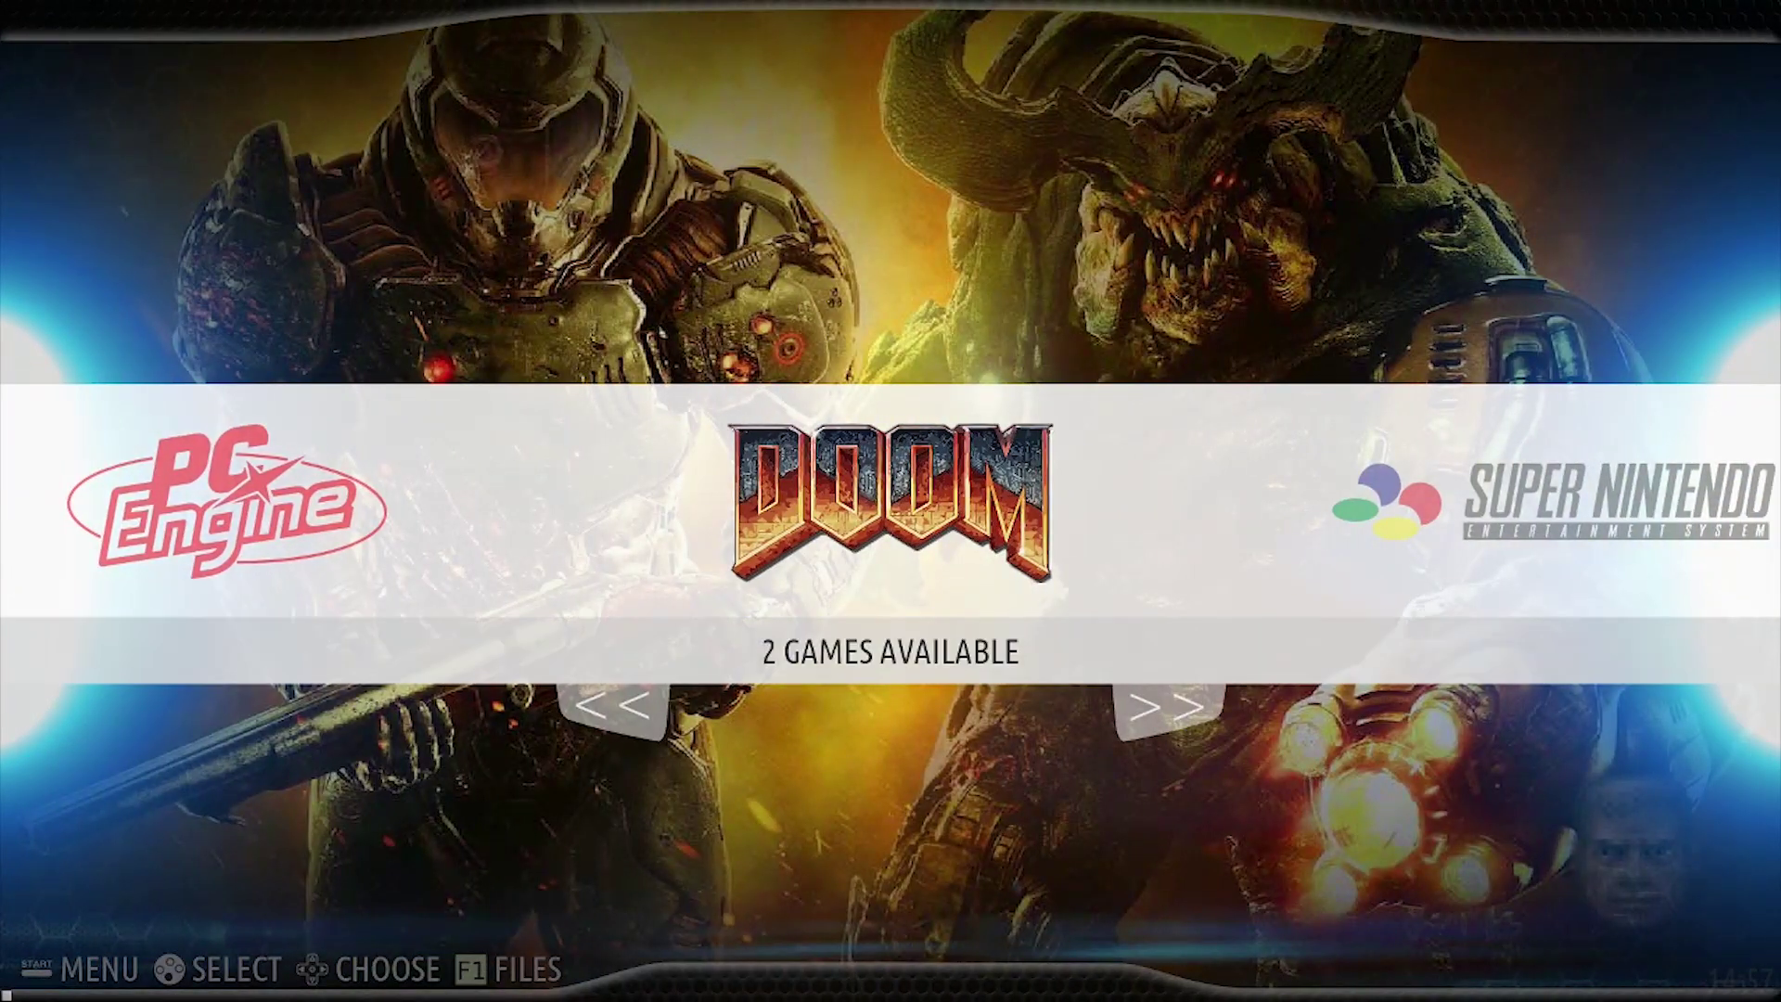
pyautogui.press('Right')
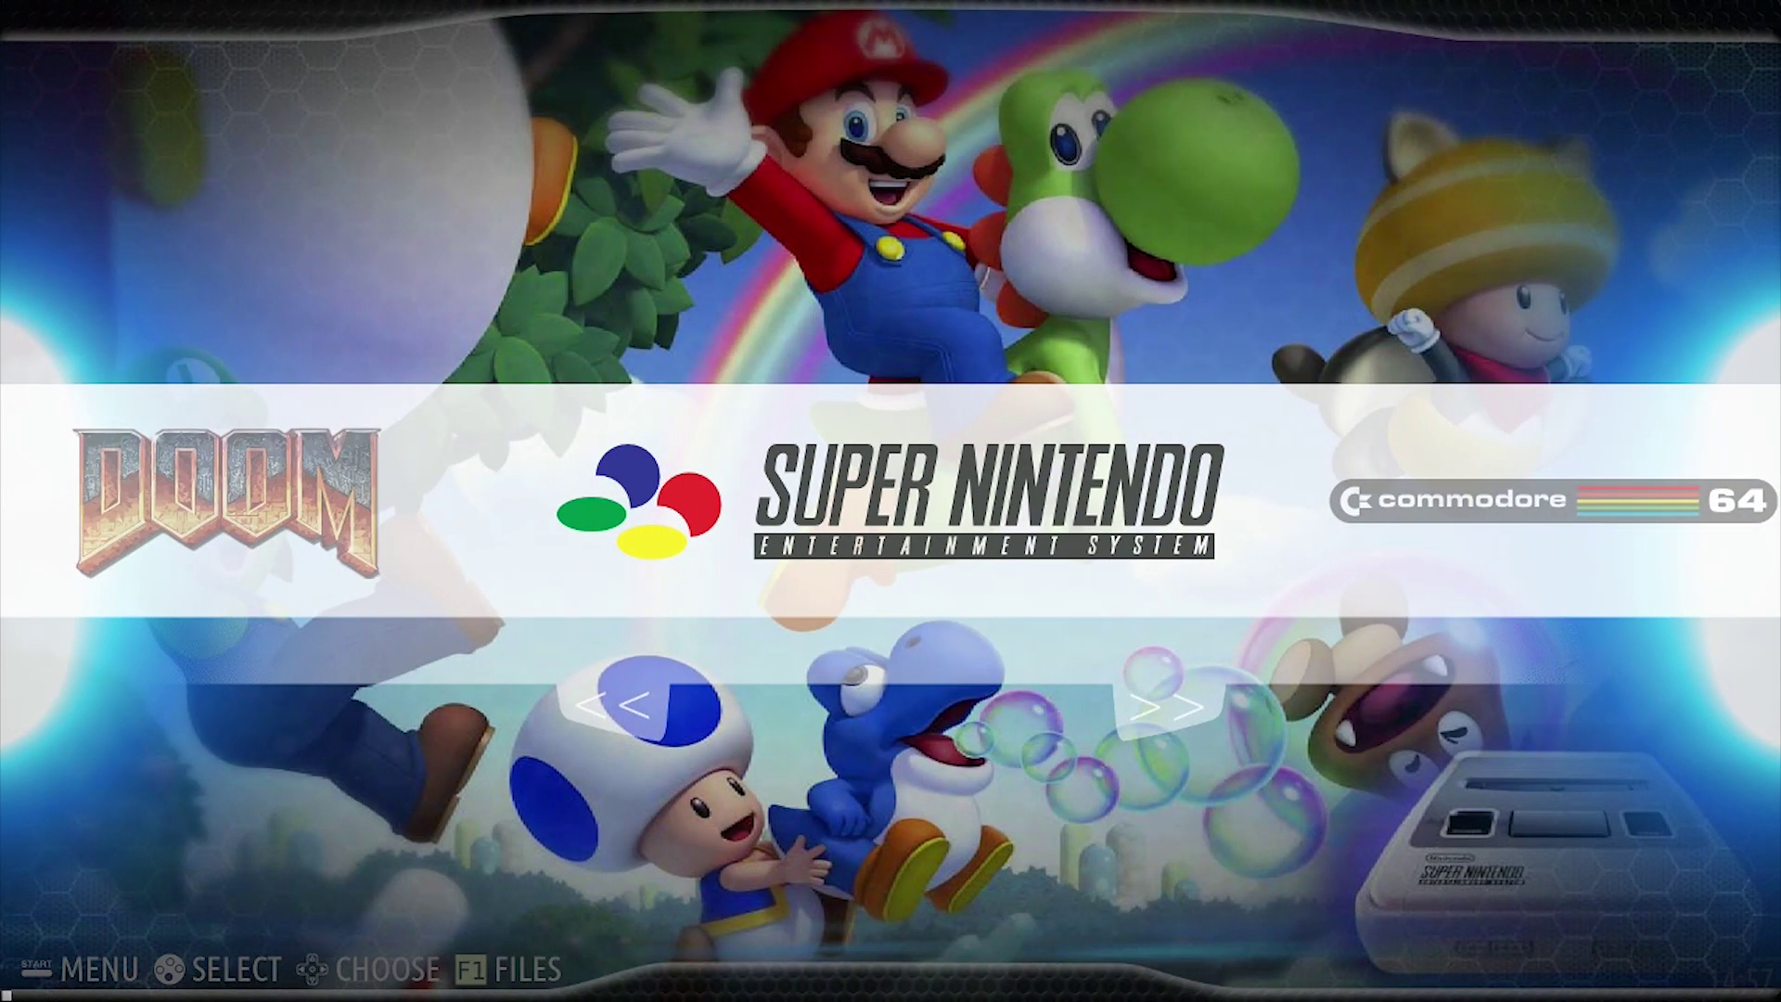